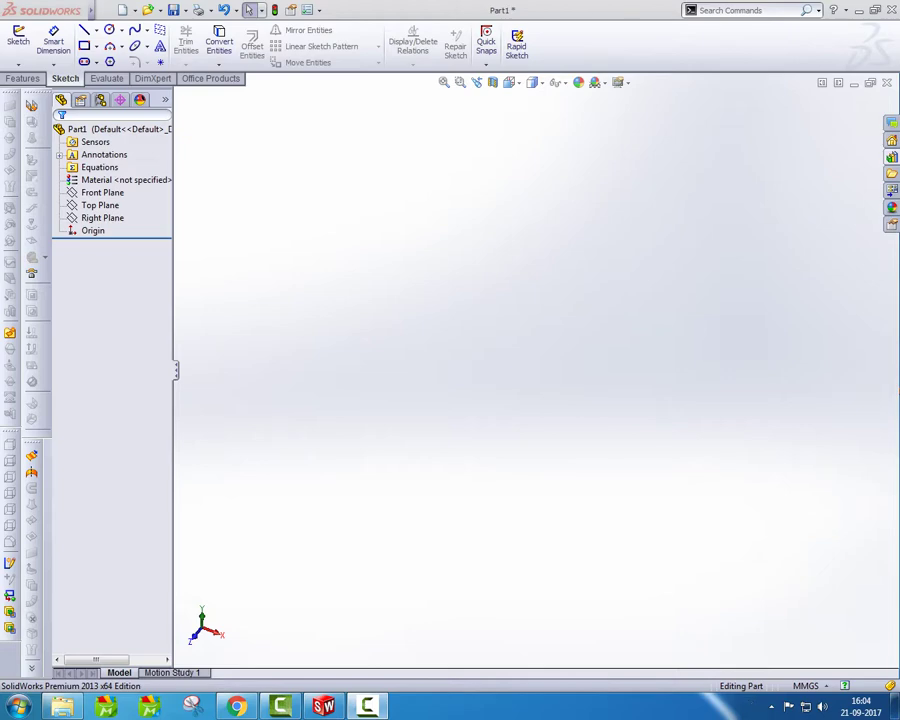
Step: On the Front Plane, viewed normal to it, draw a vertical centerline through the origin
left_click(102, 192)
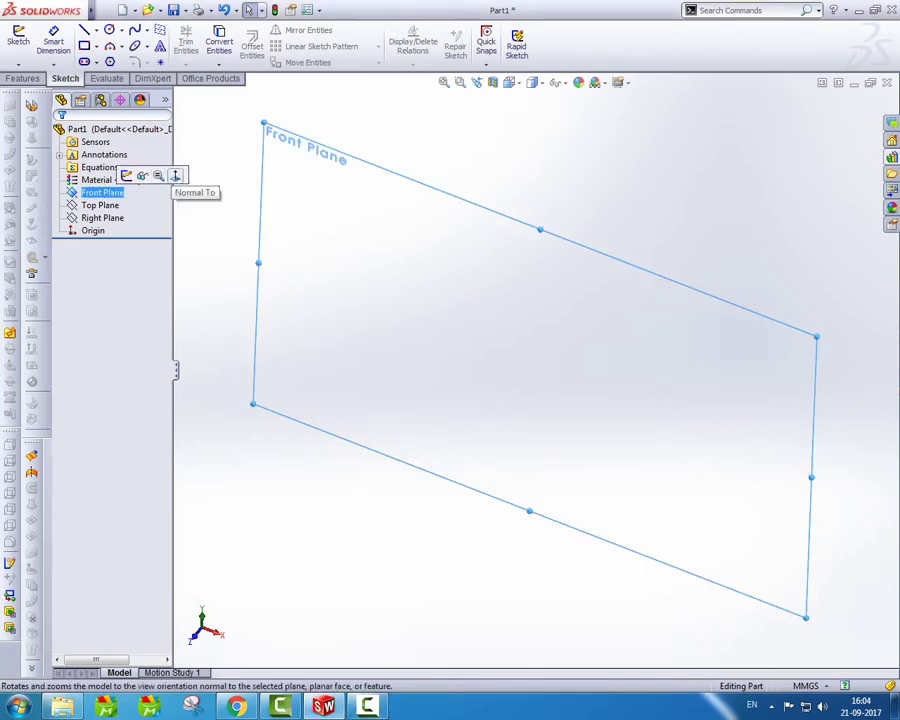
left_click(177, 175)
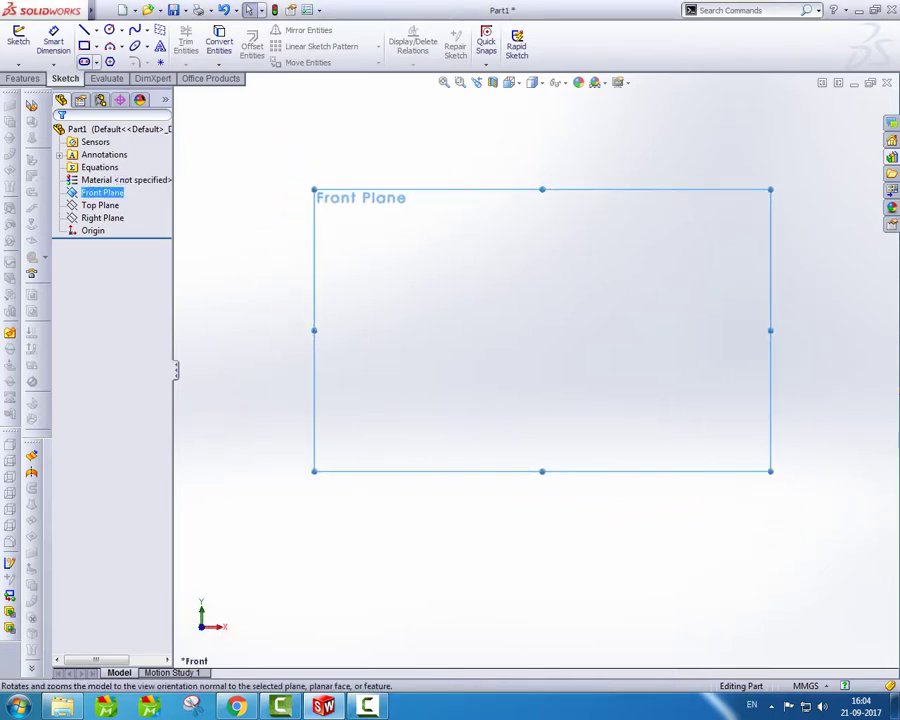
left_click(95, 30)
left_click(120, 59)
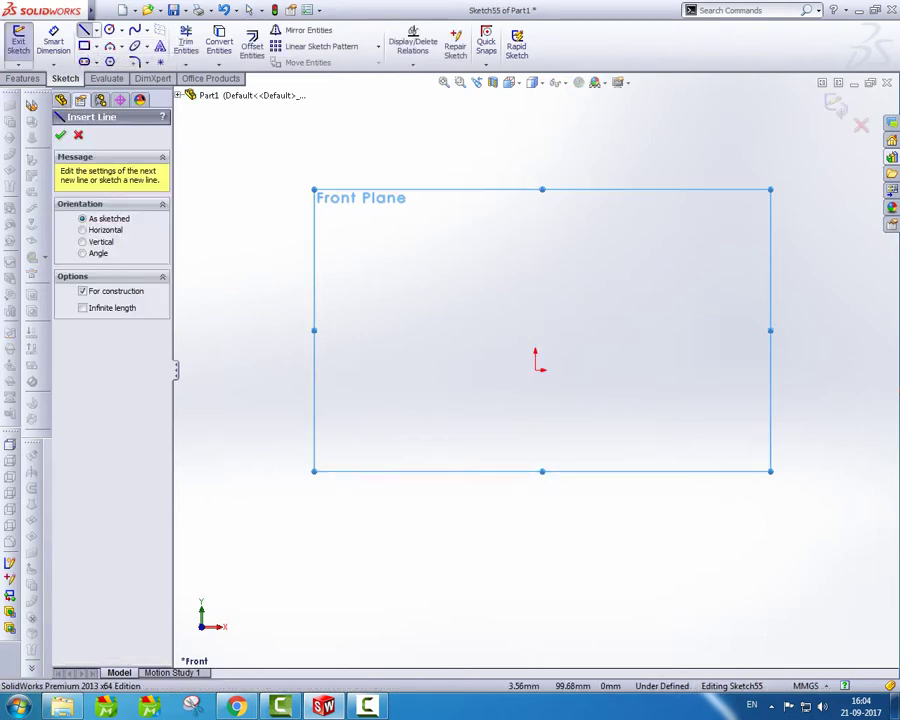
left_click(535, 108)
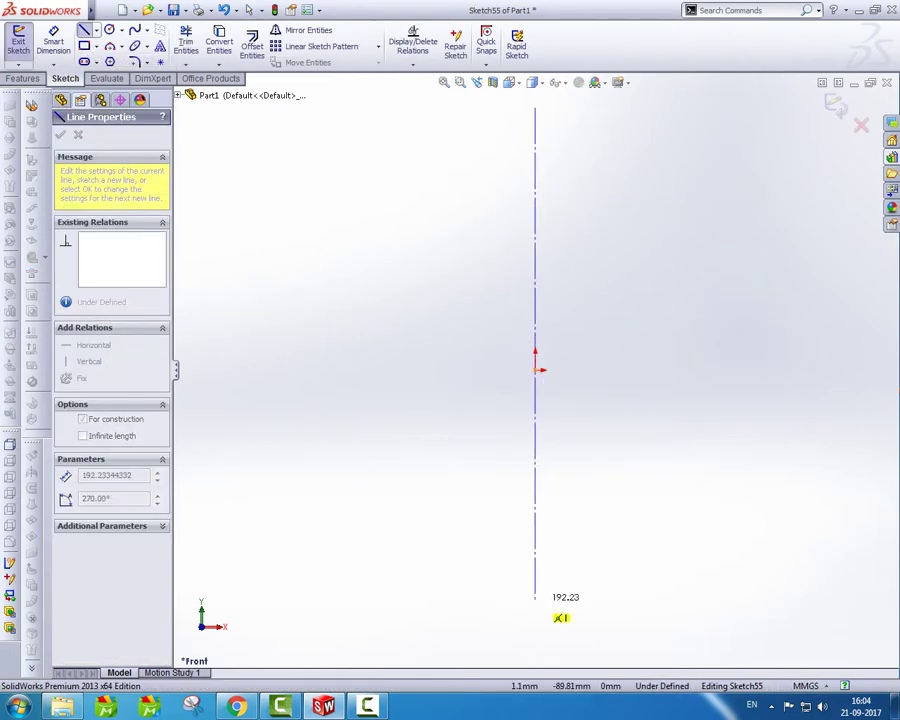
left_click(535, 598)
right_click(366, 292)
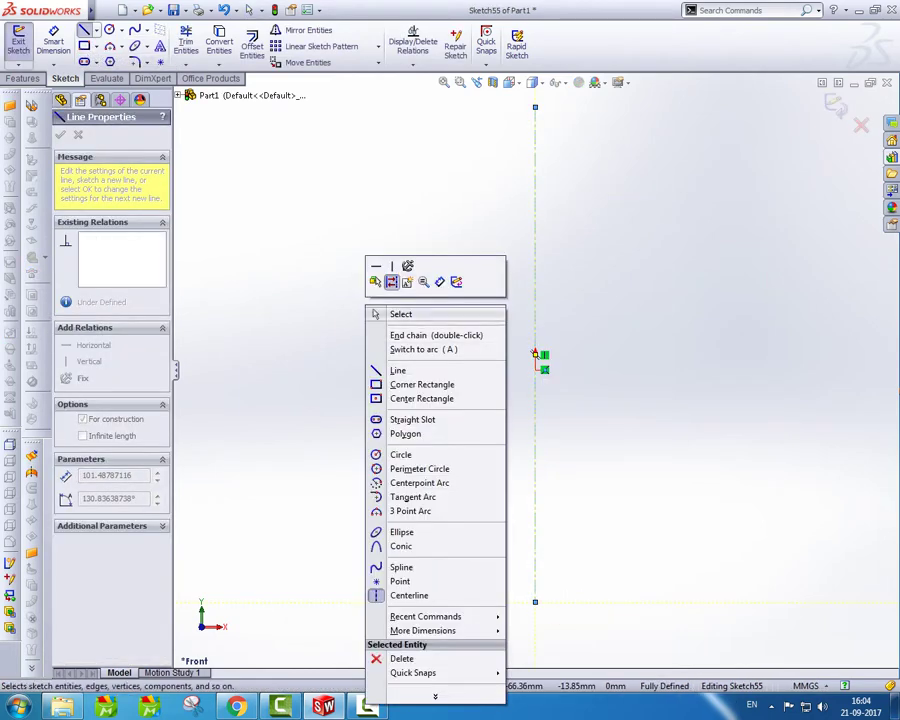
left_click(394, 311)
Step: Draw a horizontal centerline crossing the vertical one at the origin
left_click(96, 30)
left_click(120, 59)
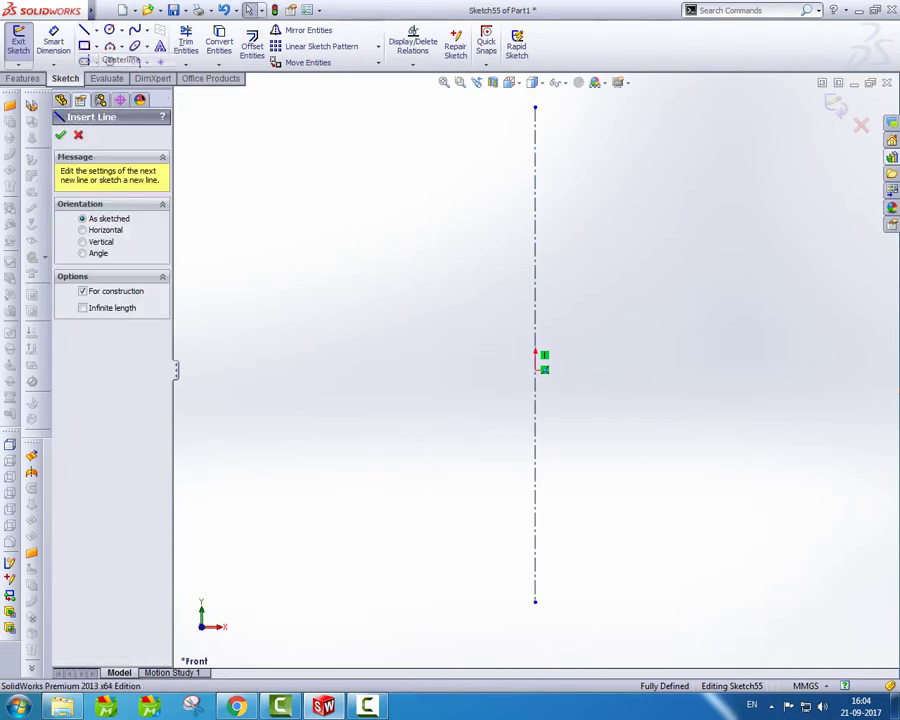
left_click(535, 370)
left_click(262, 370)
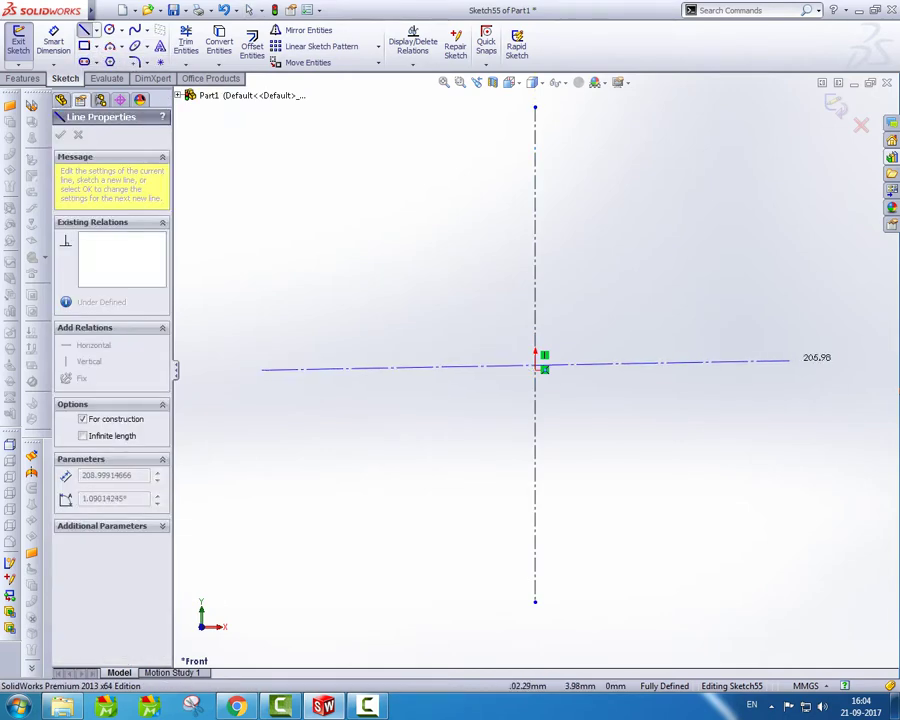
left_click(832, 370)
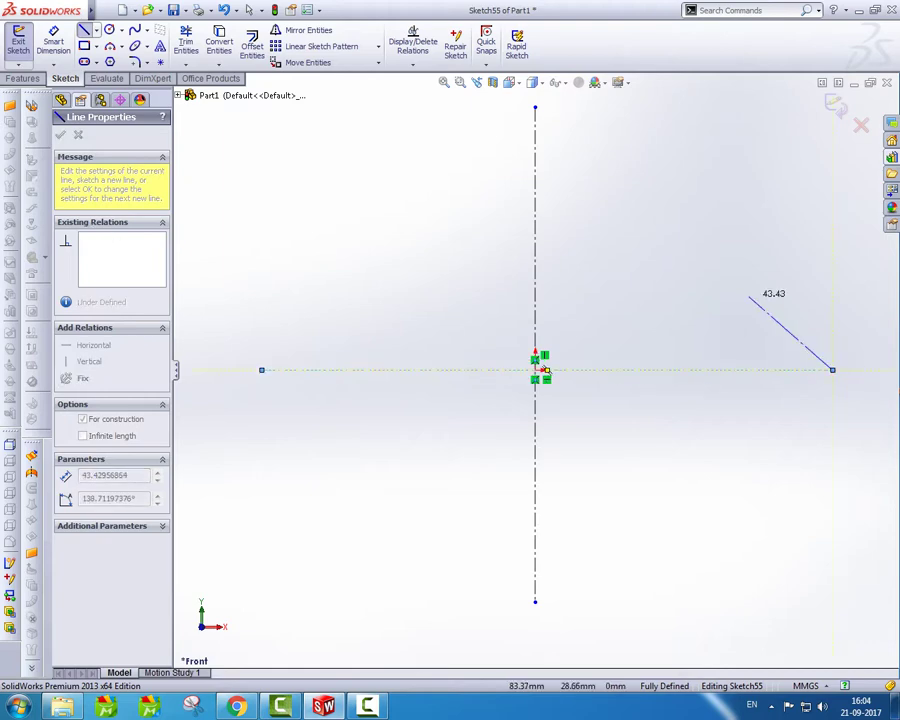
right_click(750, 250)
left_click(770, 304)
key("Escape")
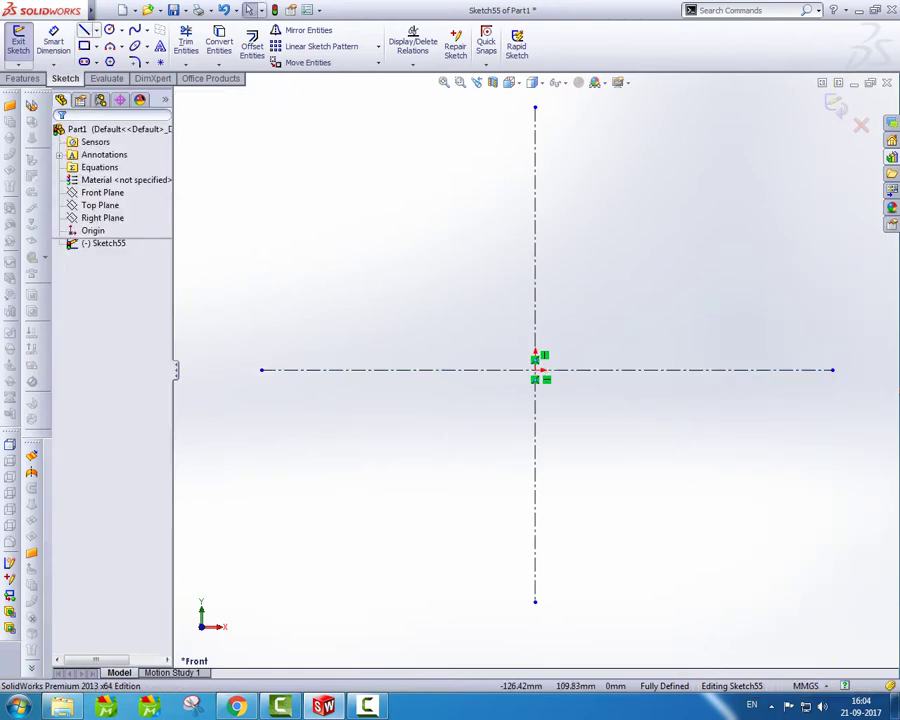
Step: Draw a solid line along the horizontal centerline across the origin and exit the sketch
key("l")
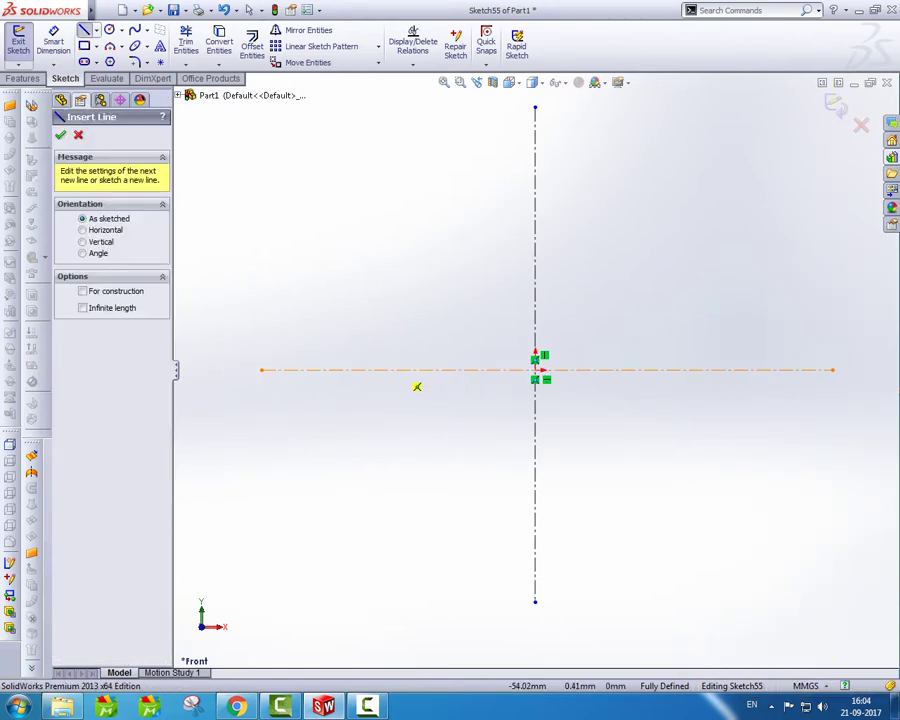
left_click(397, 370)
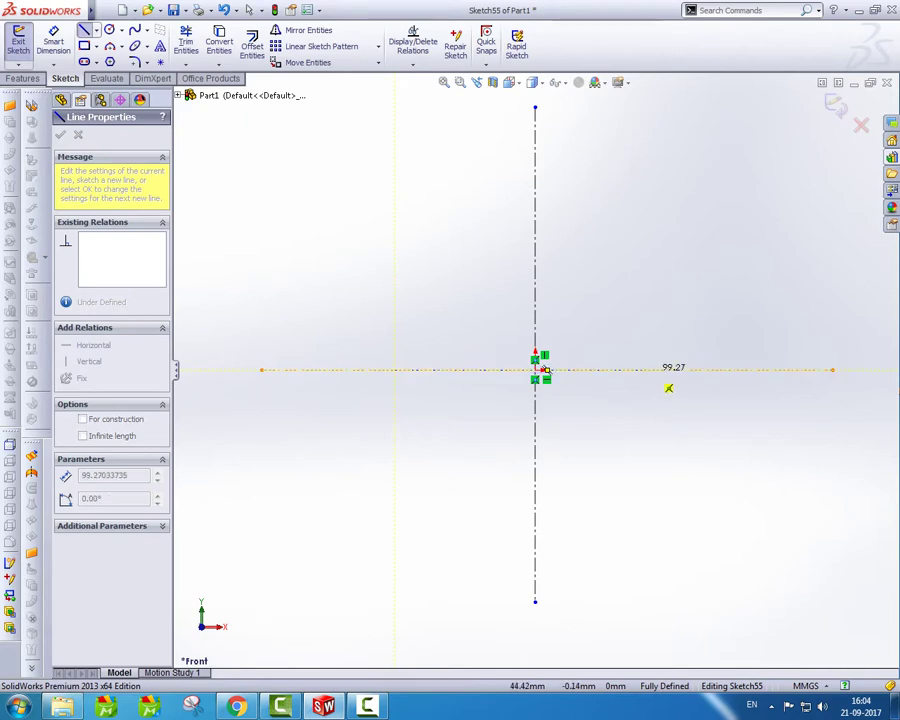
left_click(649, 370)
right_click(622, 262)
left_click(655, 315)
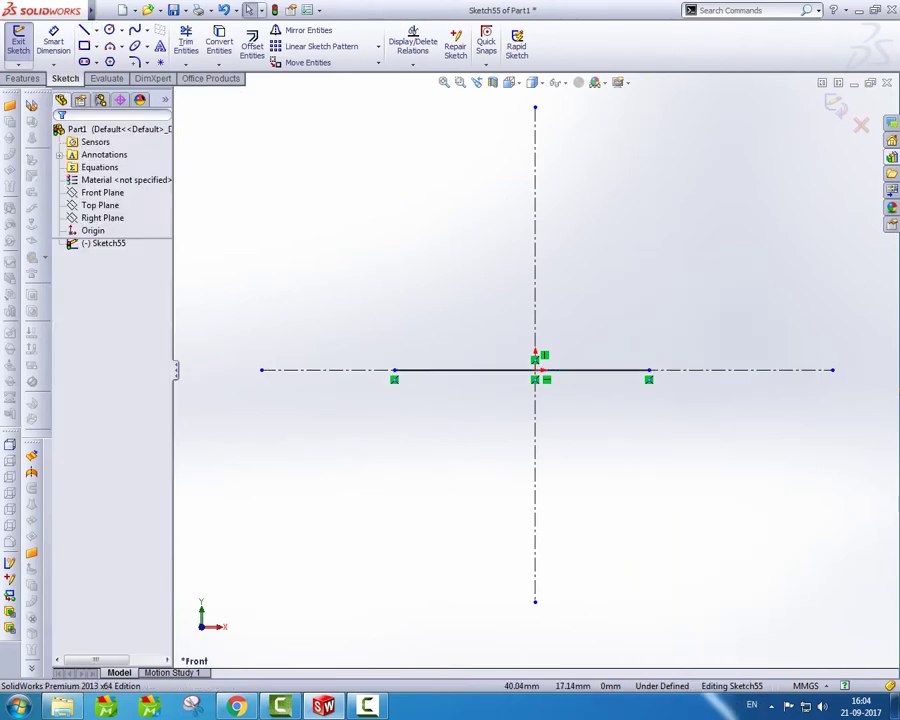
left_click(834, 104)
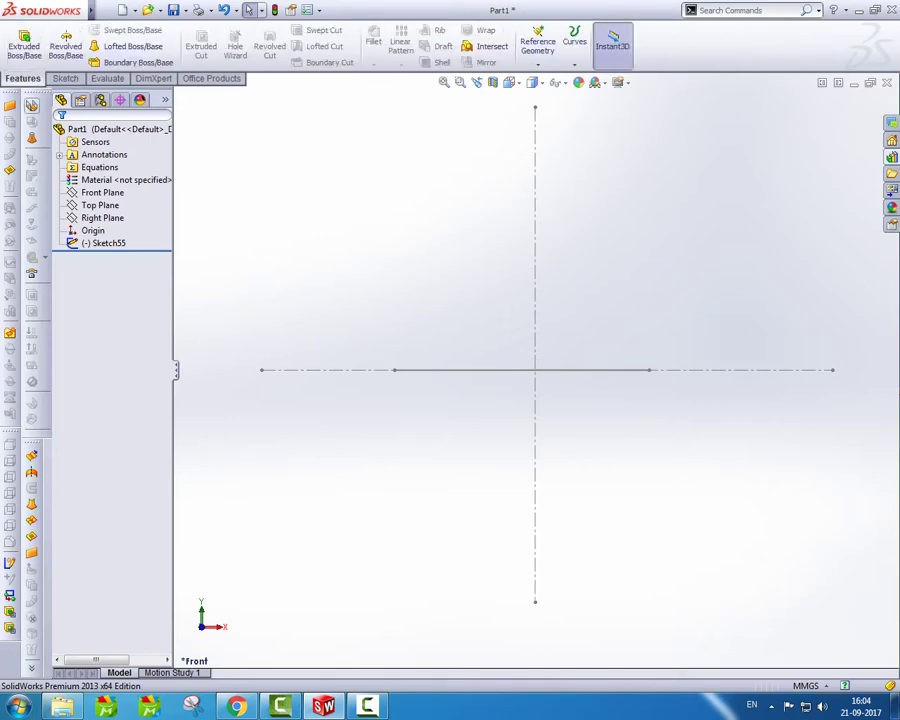
left_click(66, 45)
left_click(560, 370)
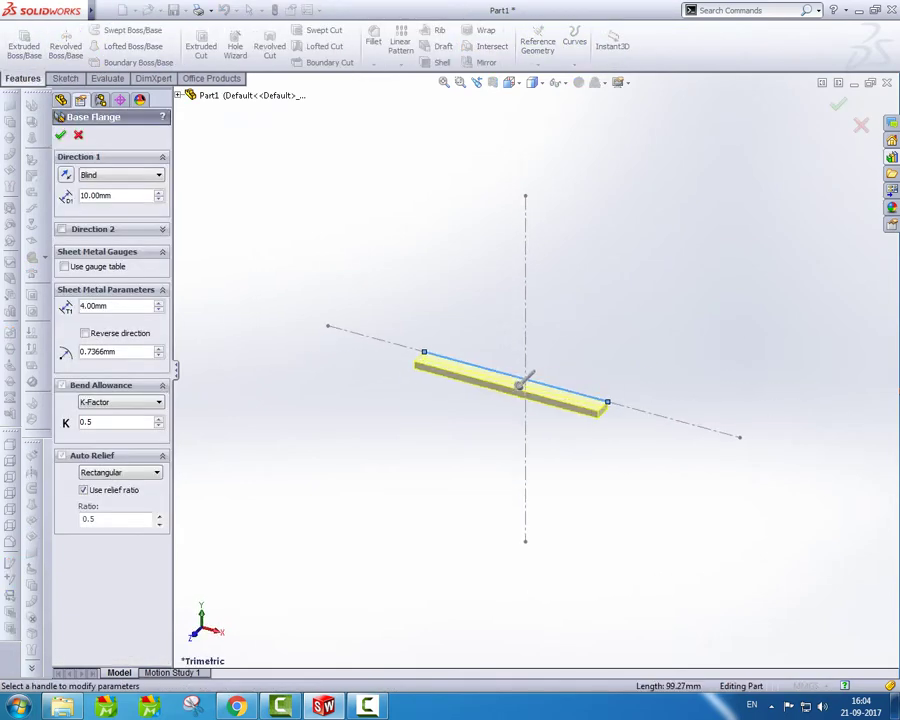
left_click(120, 175)
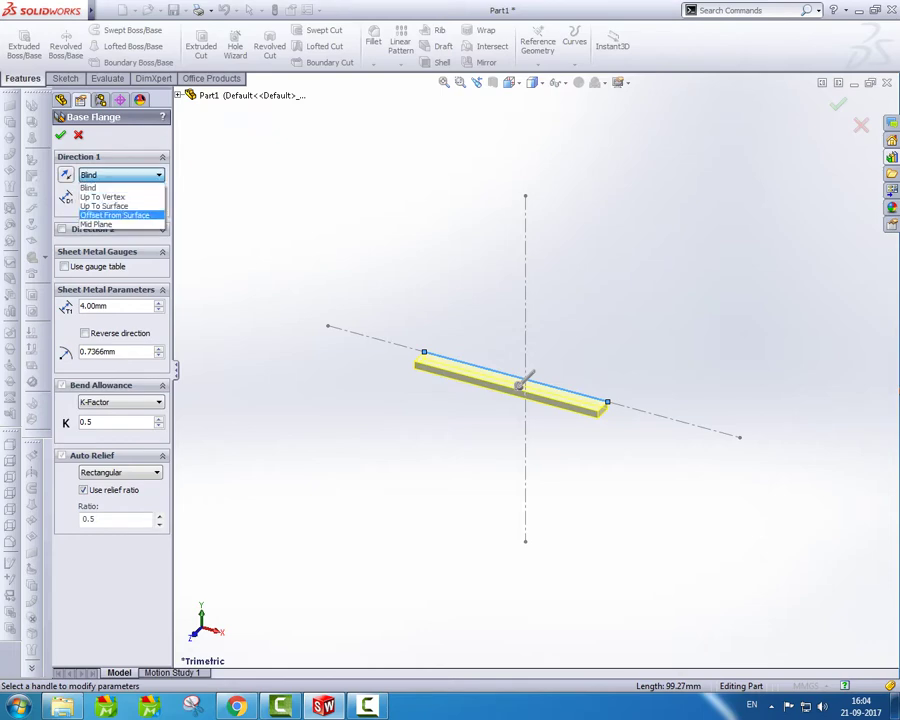
left_click(100, 222)
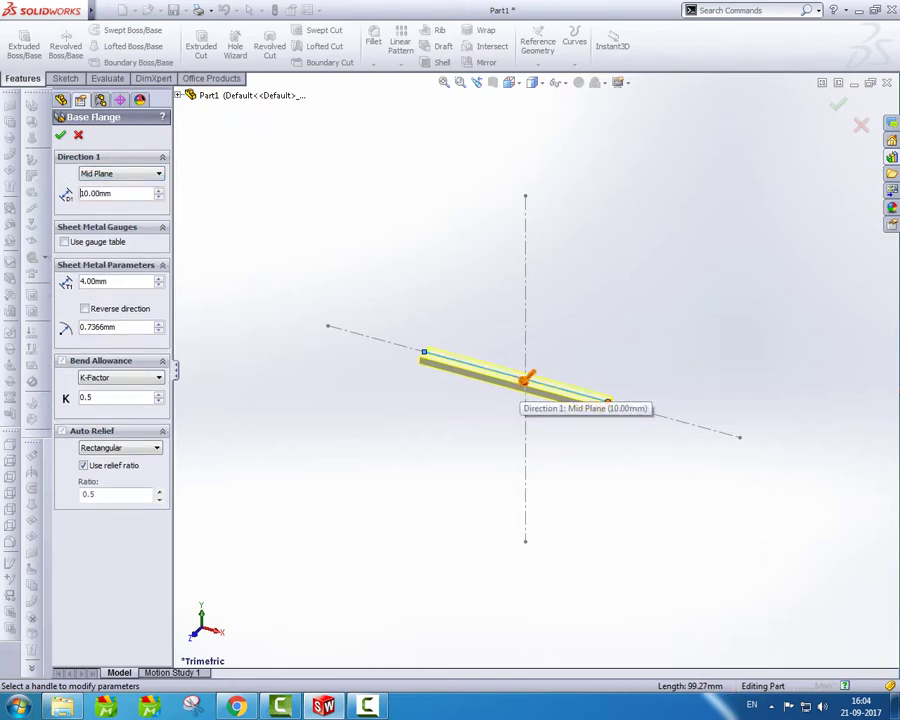
left_click_drag(525, 378, 528, 384)
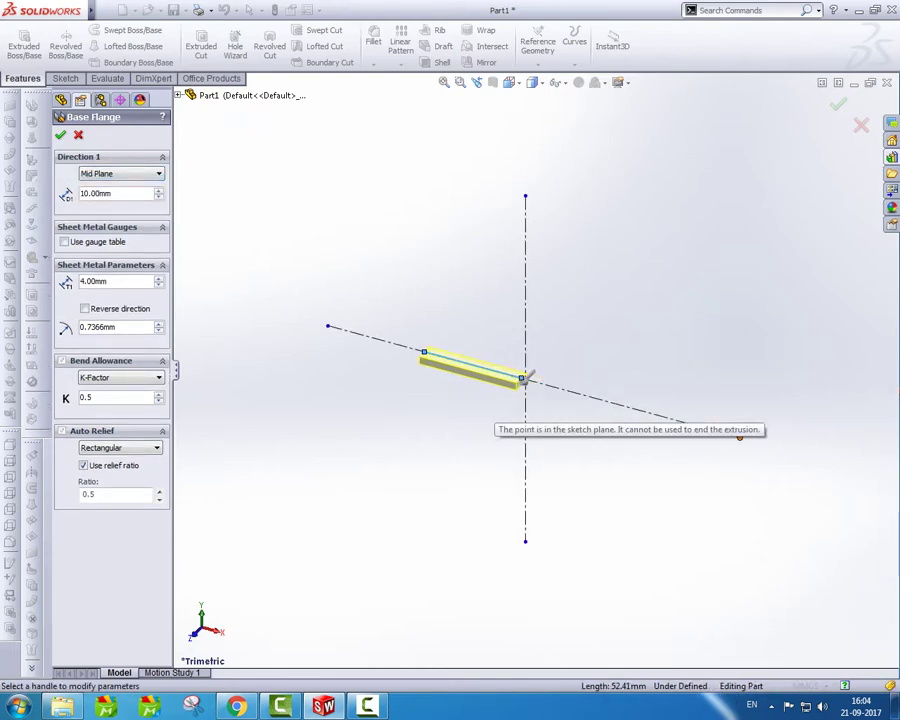
scroll(560, 370, "down", 5)
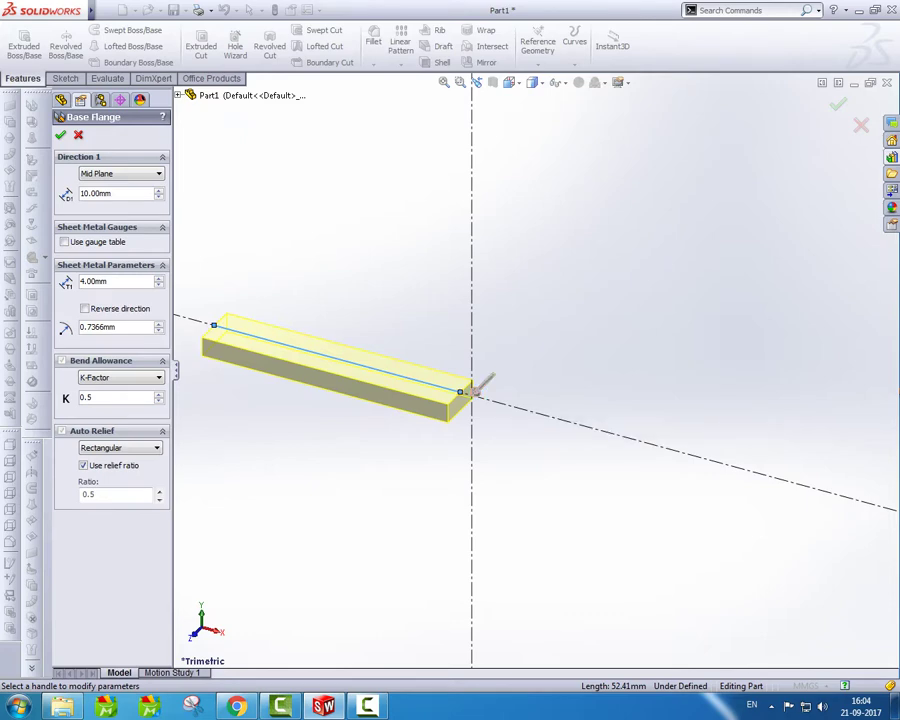
key("Escape")
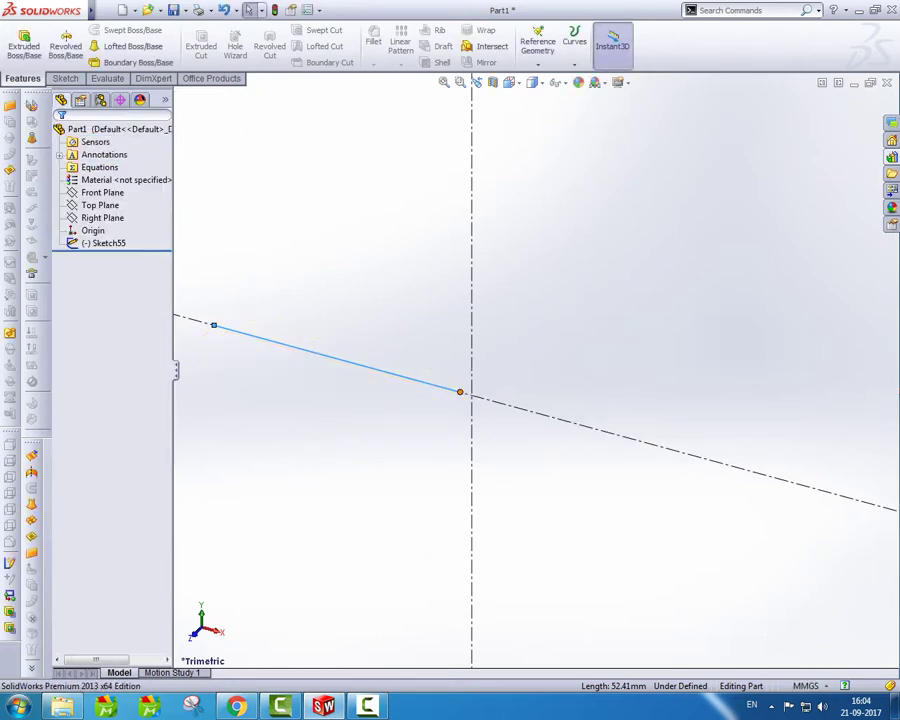
Step: Drag the line's right endpoint further right along the horizontal centerline
left_click_drag(459, 391, 796, 489)
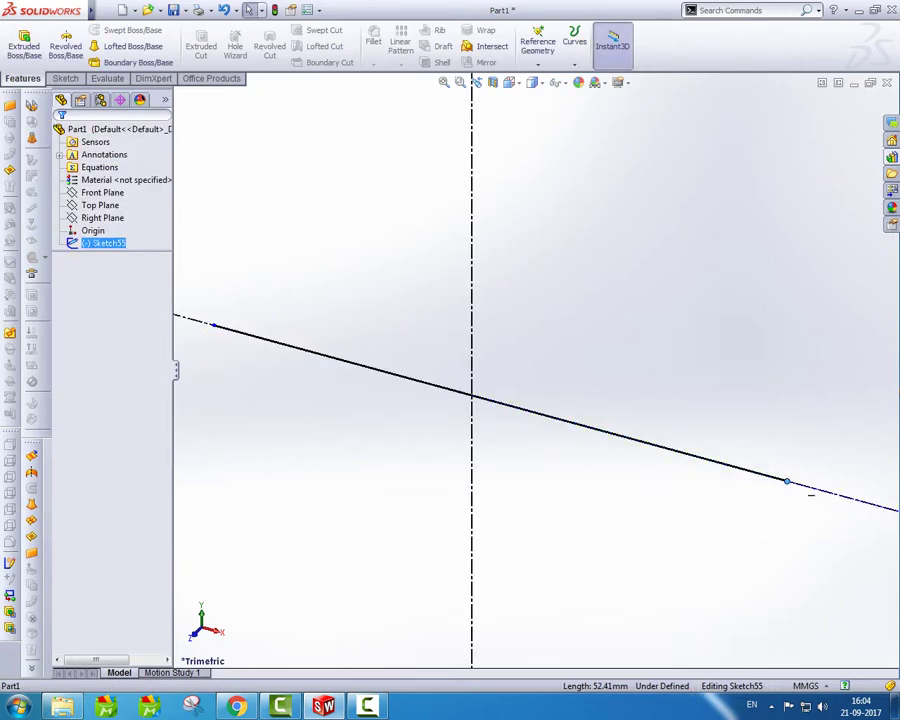
left_click_drag(790, 482, 788, 481)
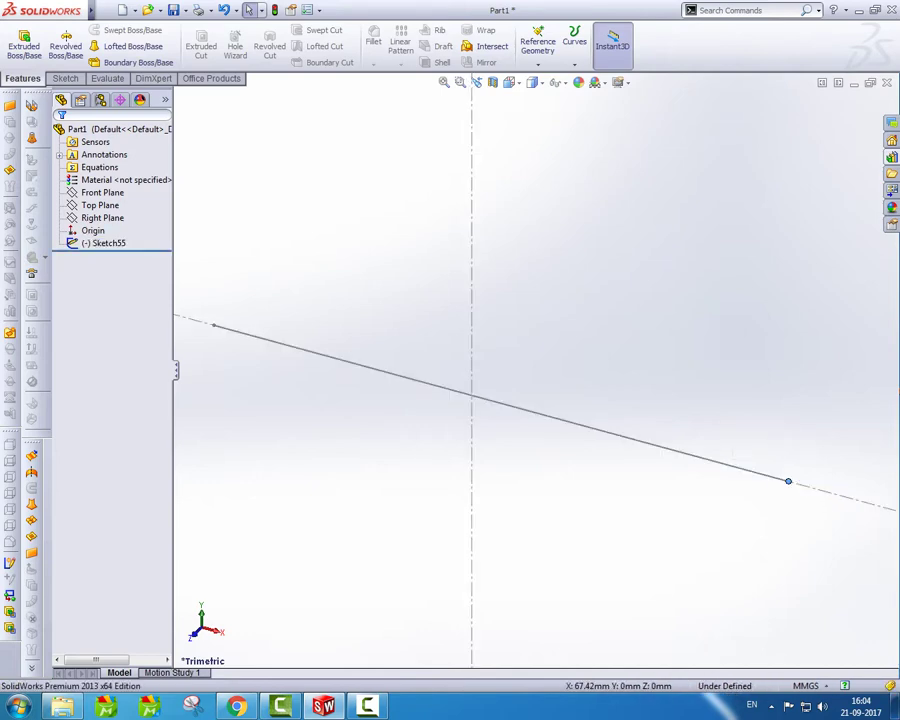
scroll(535, 374, "up", 2)
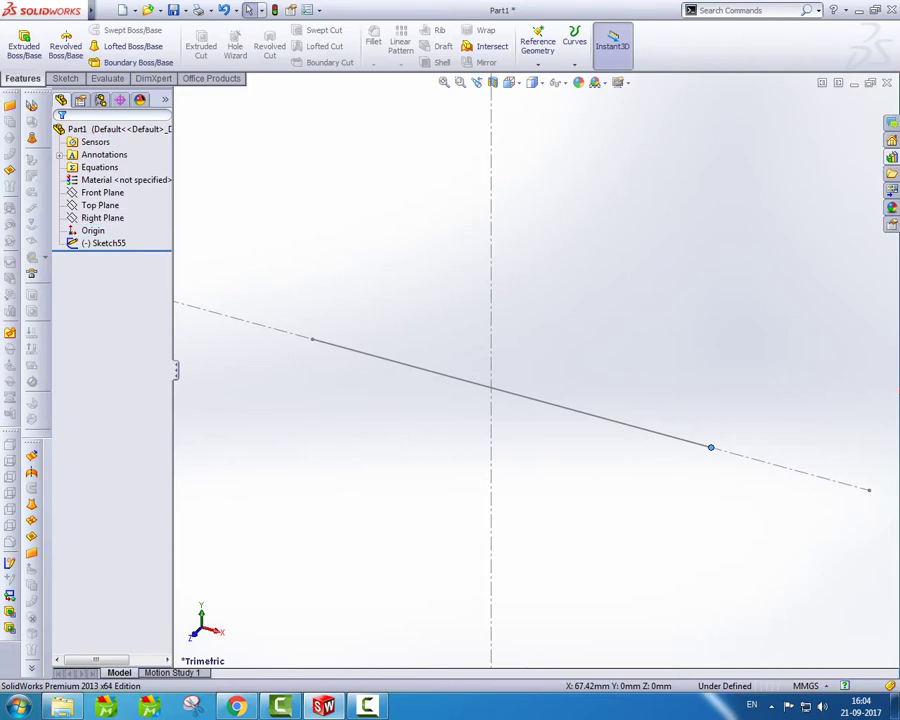
Step: Create a 4 mm base flange from the line, Mid Plane, 88 mm deep
left_click(31, 455)
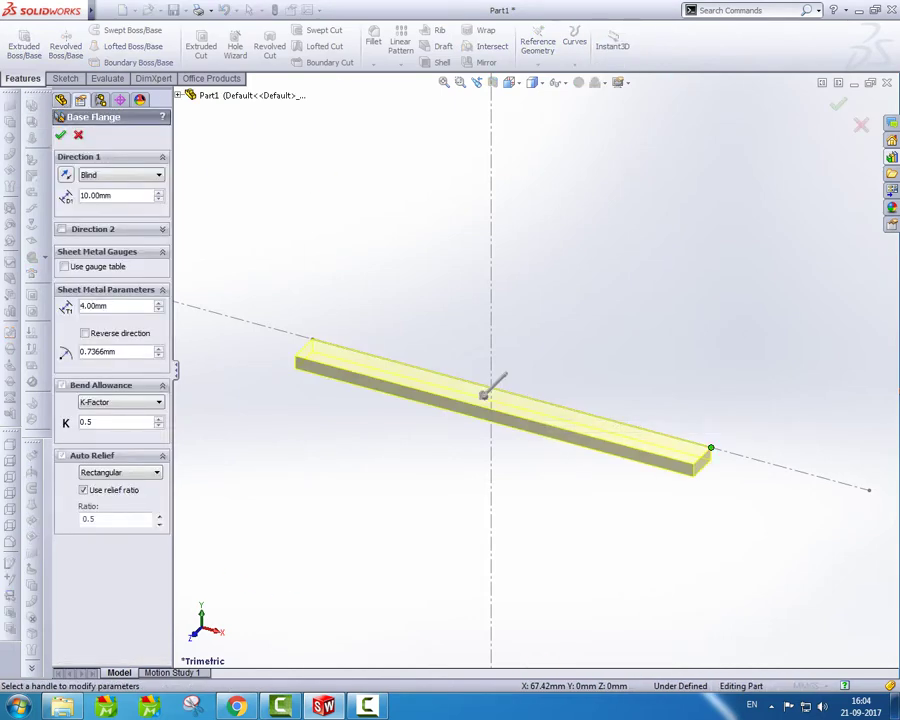
left_click(120, 174)
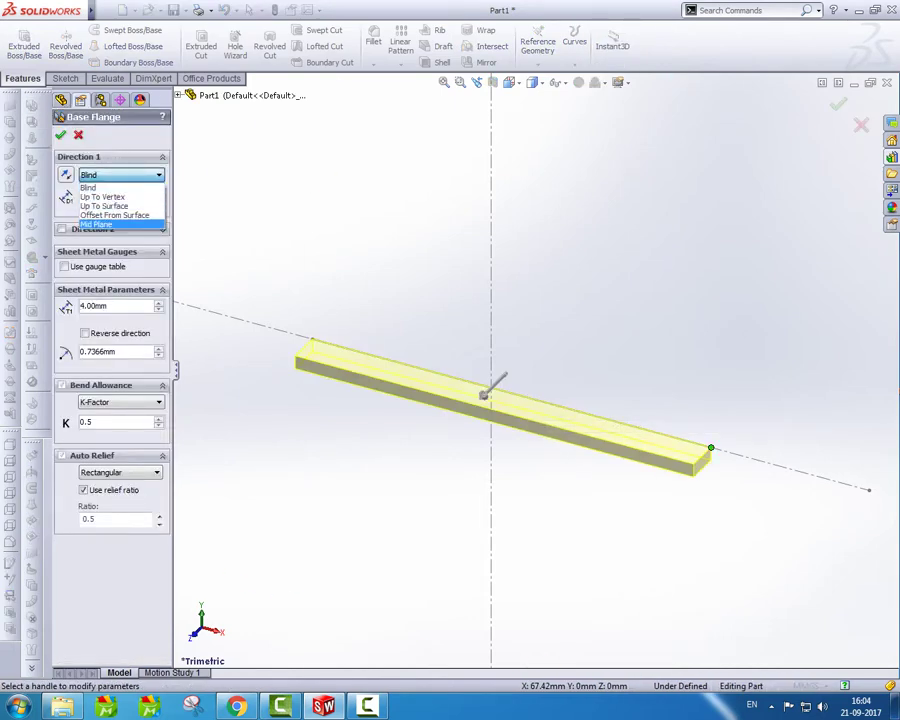
left_click(100, 229)
left_click_drag(497, 380, 491, 434)
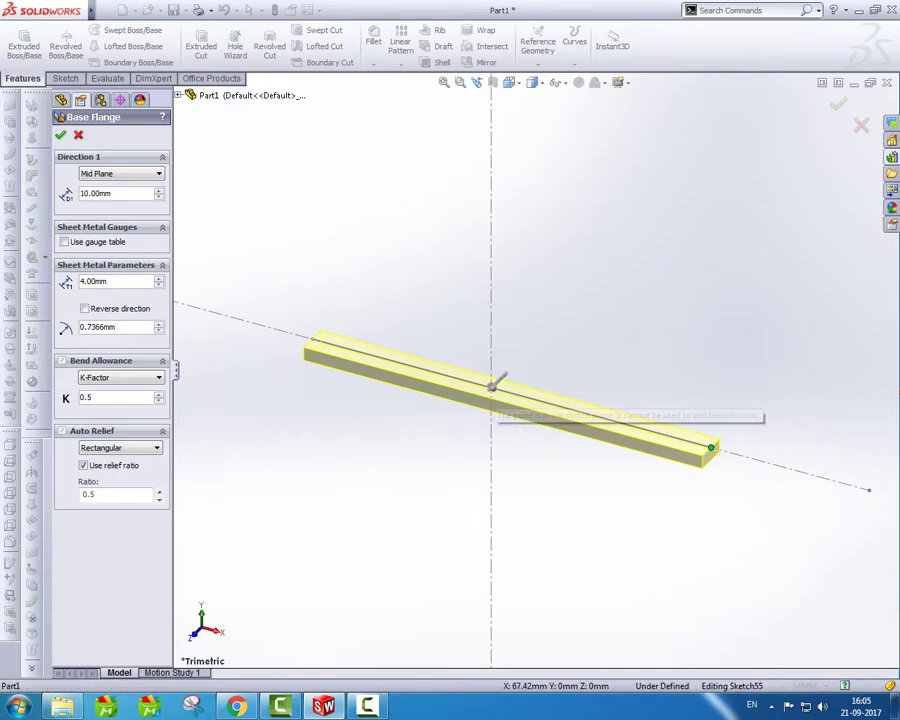
scroll(491, 388, "down", 3)
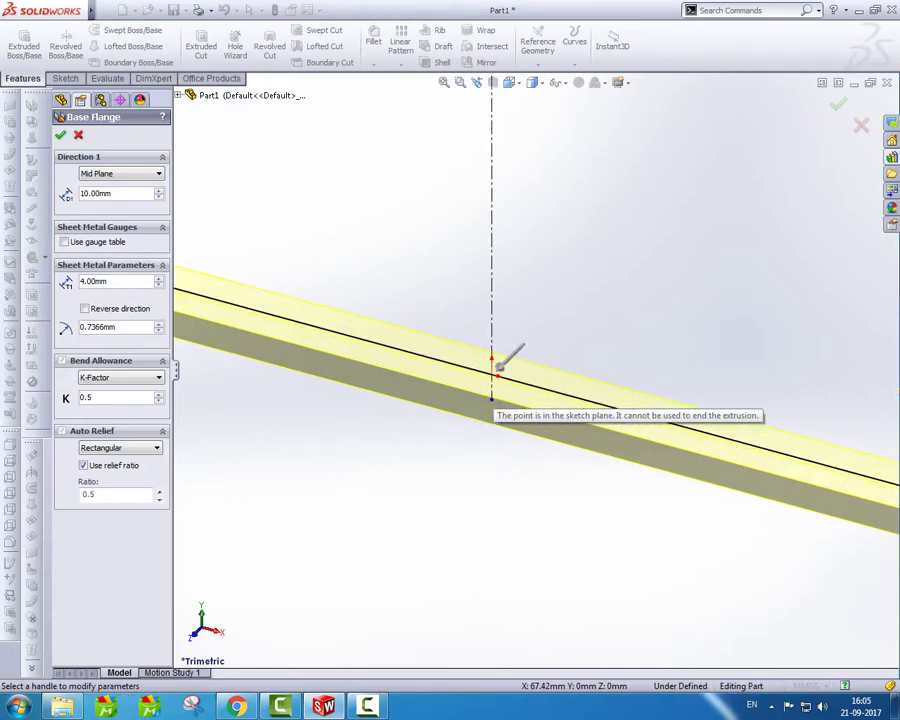
scroll(491, 388, "down", 1)
left_click_drag(505, 357, 392, 466)
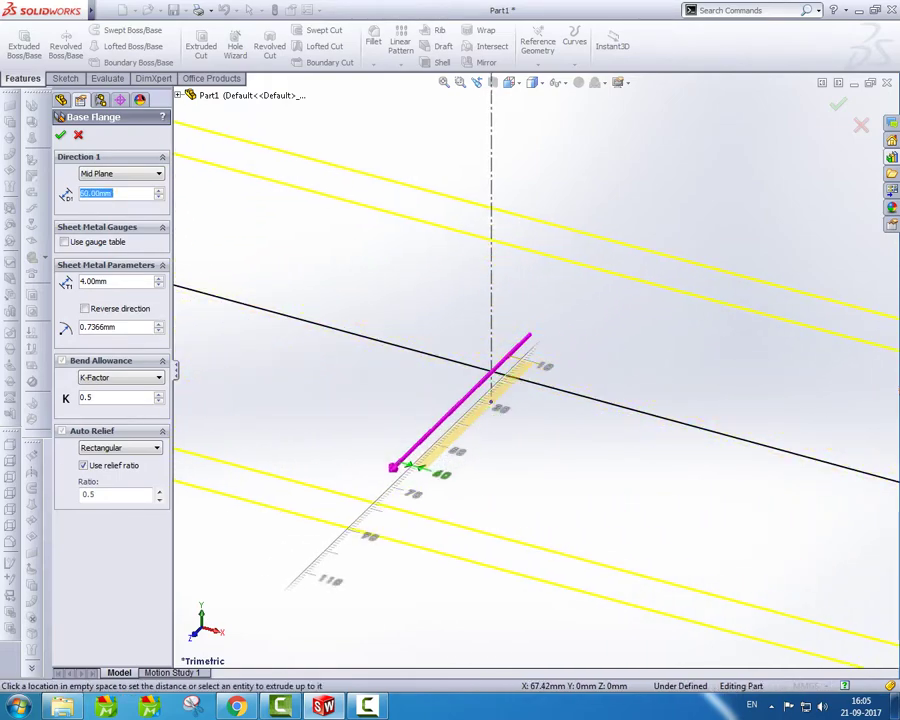
scroll(392, 466, "up", 2)
scroll(535, 372, "up", 3)
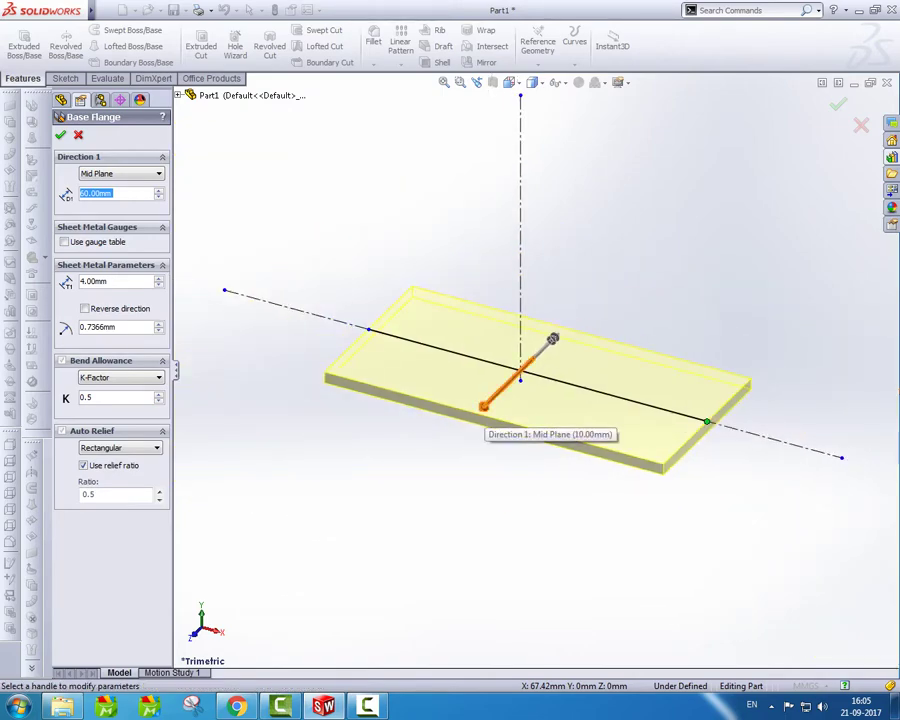
left_click(484, 405)
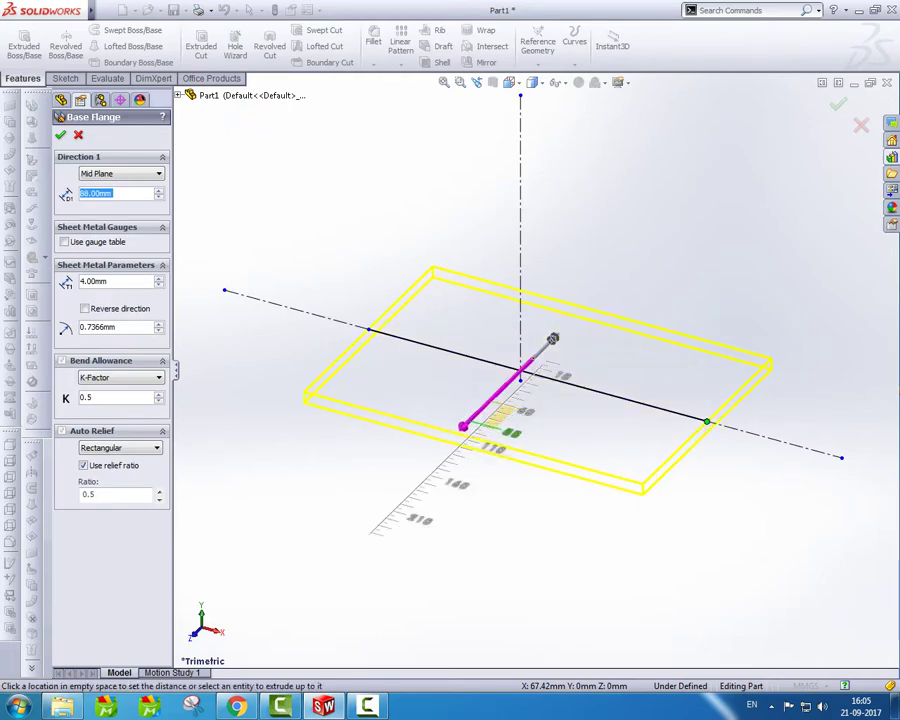
left_click(463, 427)
left_click(60, 134)
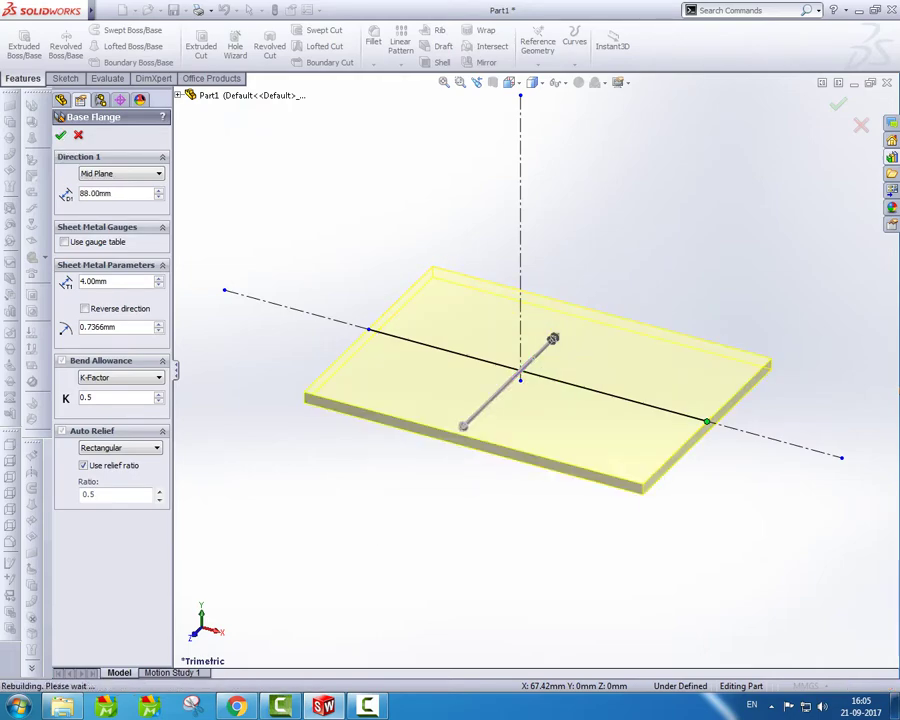
Step: Start an edge flange on the first plate edge with a 34.7366 mm height
key("Up")
key("Up")
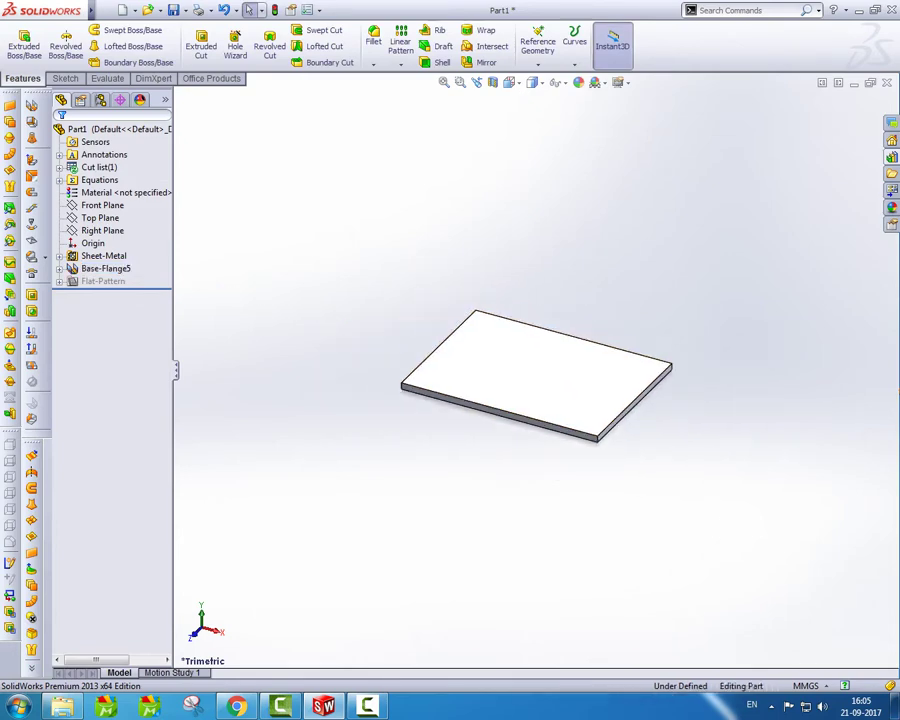
key("Right")
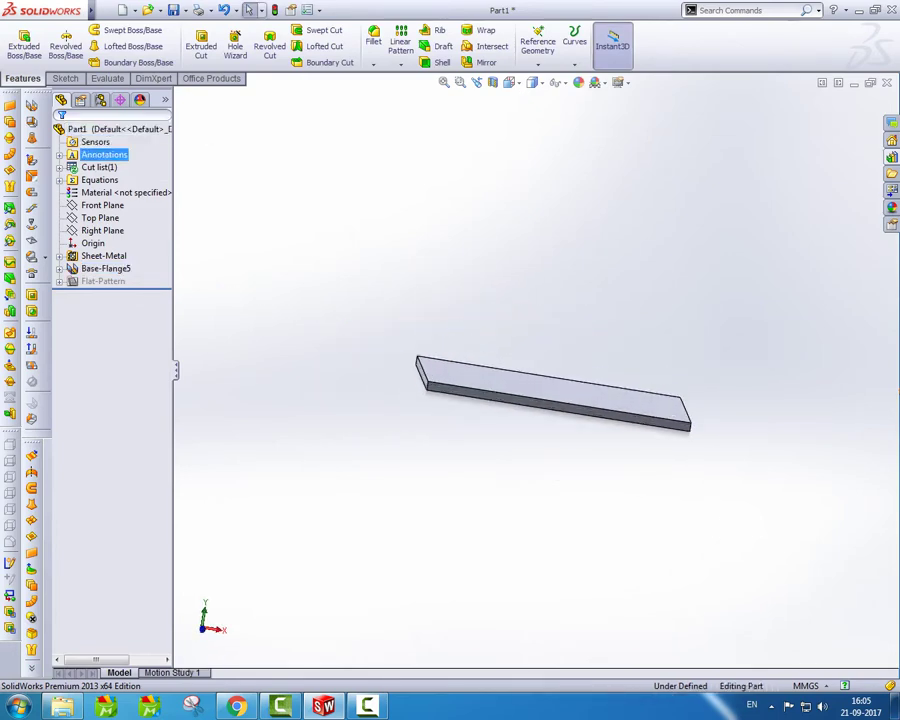
left_click(31, 140)
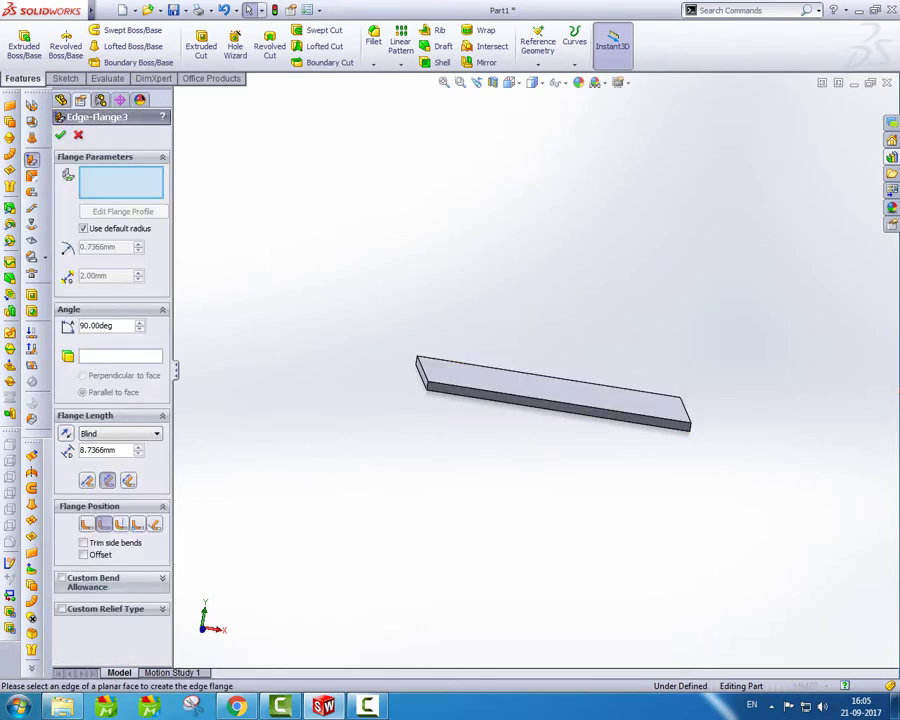
scroll(450, 340, "down", 1)
scroll(450, 340, "down", 3)
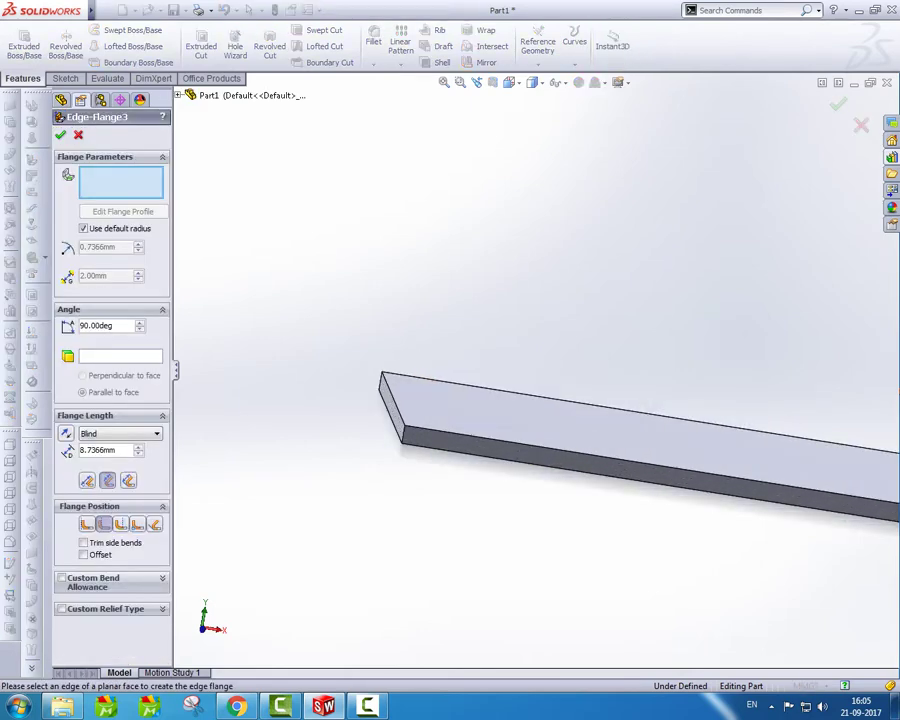
left_click(391, 400)
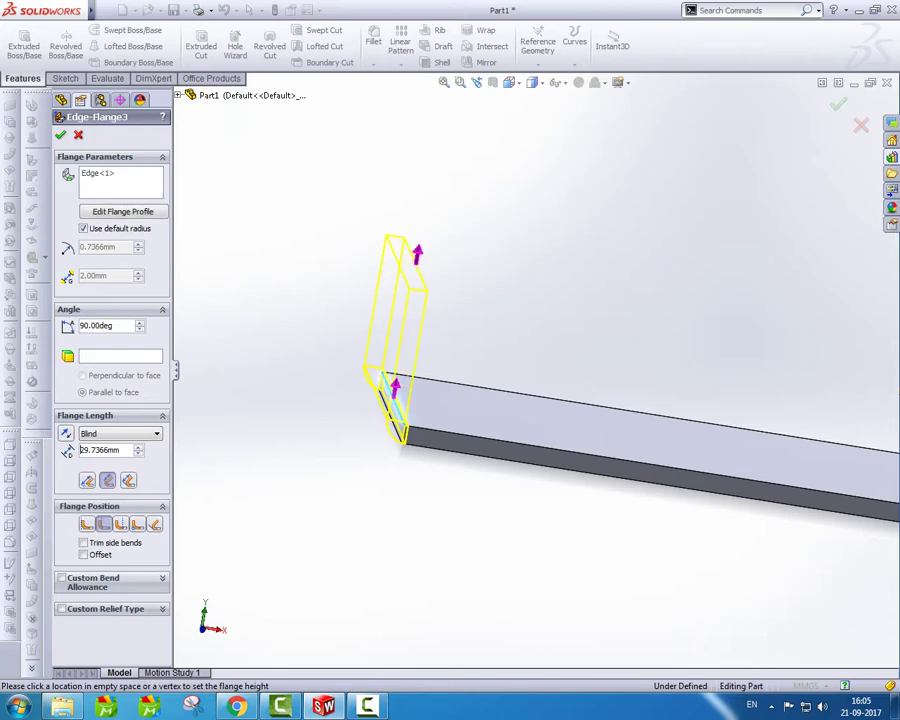
left_click(421, 230)
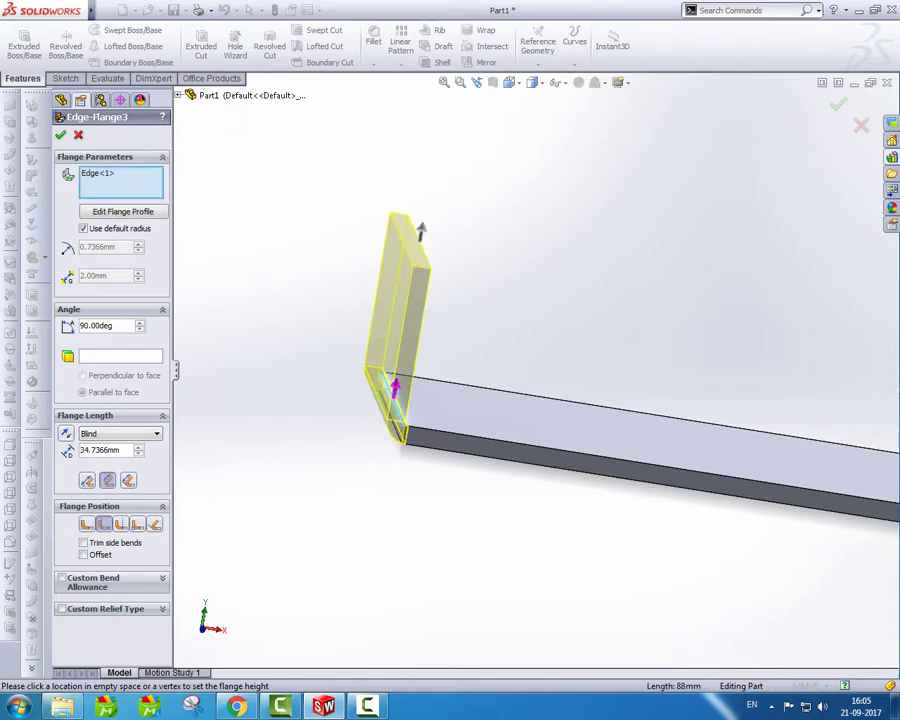
Step: Add the opposite short edge and both long edges to the edge flange
scroll(450, 340, "up", 3)
middle_click_drag(500, 350, 560, 330)
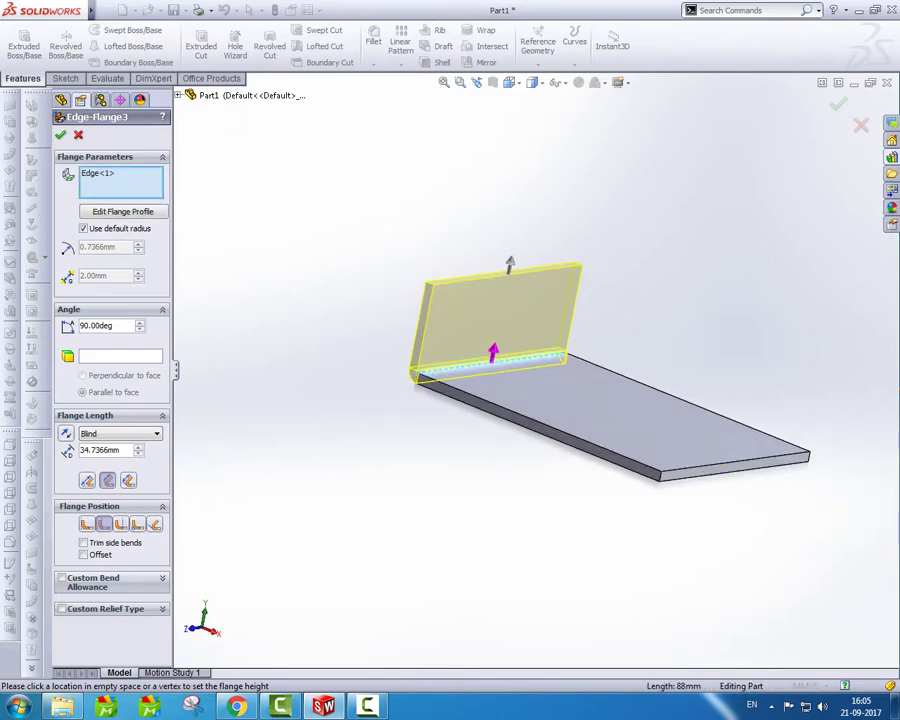
left_click(735, 468)
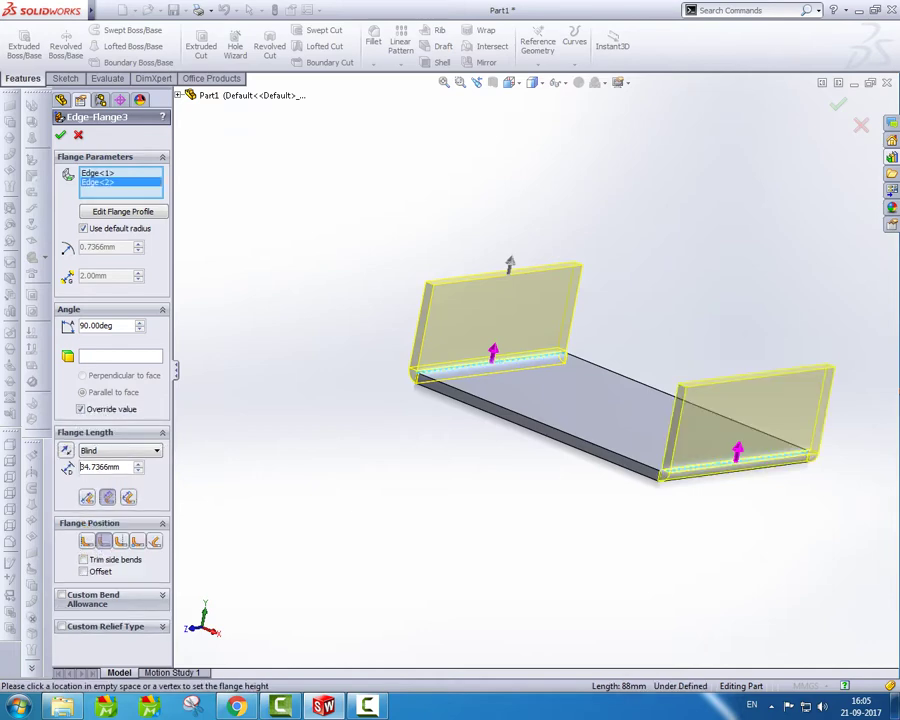
left_click(540, 428)
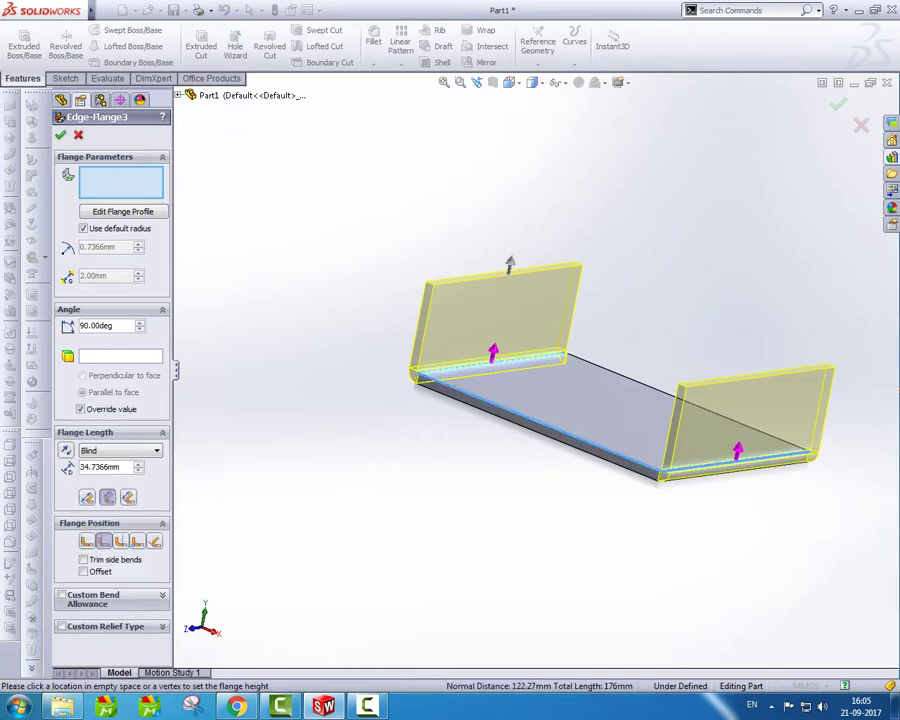
middle_click_drag(560, 400, 640, 400)
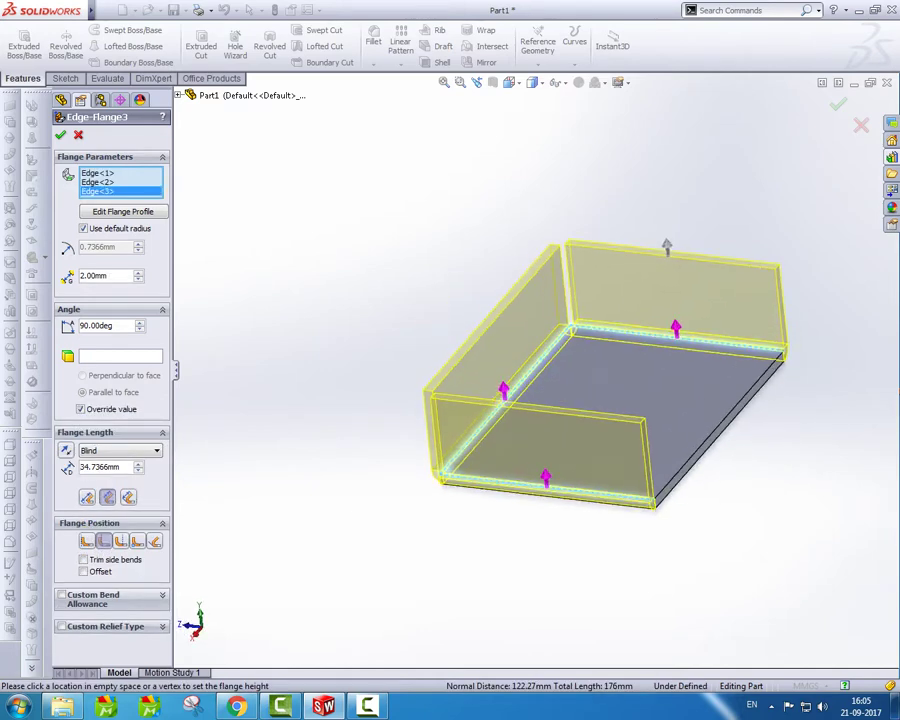
left_click(720, 430)
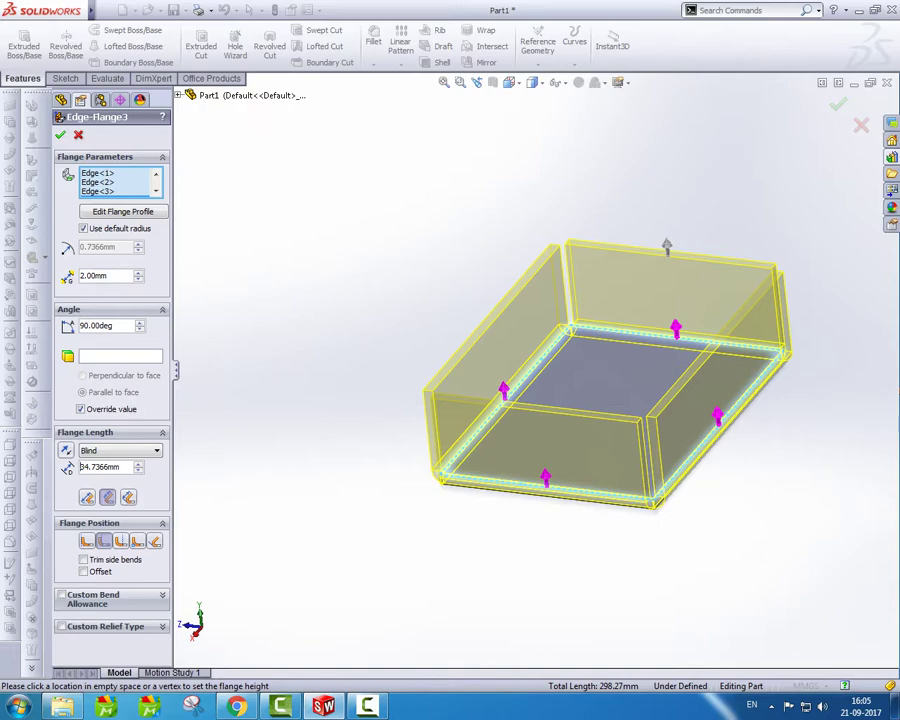
Step: Commit Edge-Flange3 and orbit the open box so its long side faces front
left_click(60, 134)
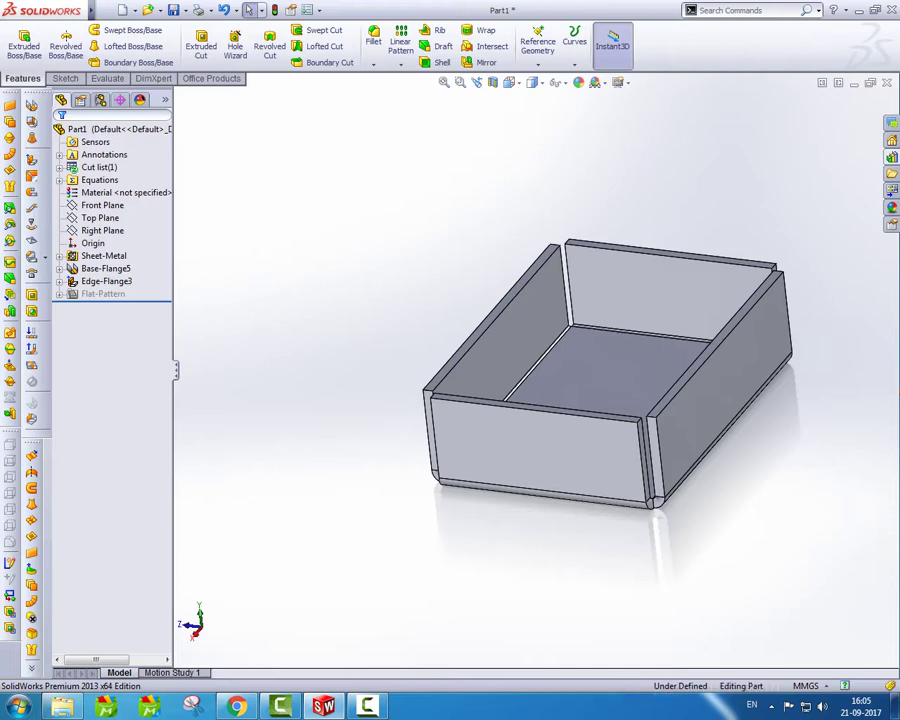
mouse_move(600, 380)
middle_mouse_down()
mouse_move(540, 380)
mouse_move(600, 300)
mouse_move(560, 360)
mouse_move(620, 380)
mouse_move(590, 380)
mouse_move(560, 360)
mouse_move(575, 330)
middle_mouse_up()
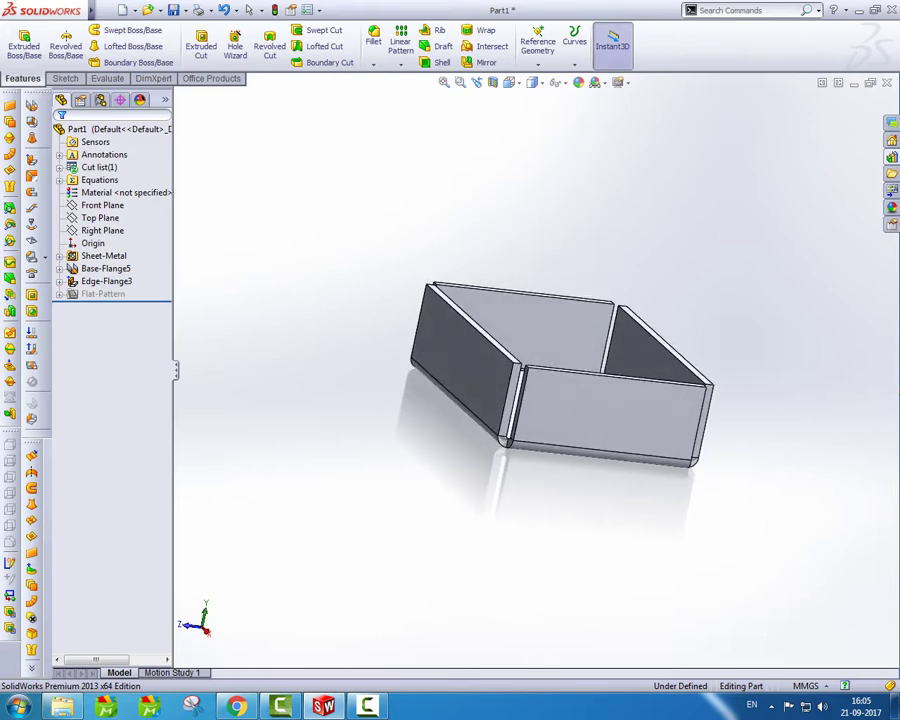
mouse_move(560, 380)
middle_mouse_down()
mouse_move(540, 390)
mouse_move(500, 370)
mouse_move(510, 380)
mouse_move(505, 415)
mouse_move(505, 330)
mouse_move(515, 320)
middle_mouse_up()
Step: Sketch on the front long wall a centerline from bottom-left to top-right corner
left_click(650, 370)
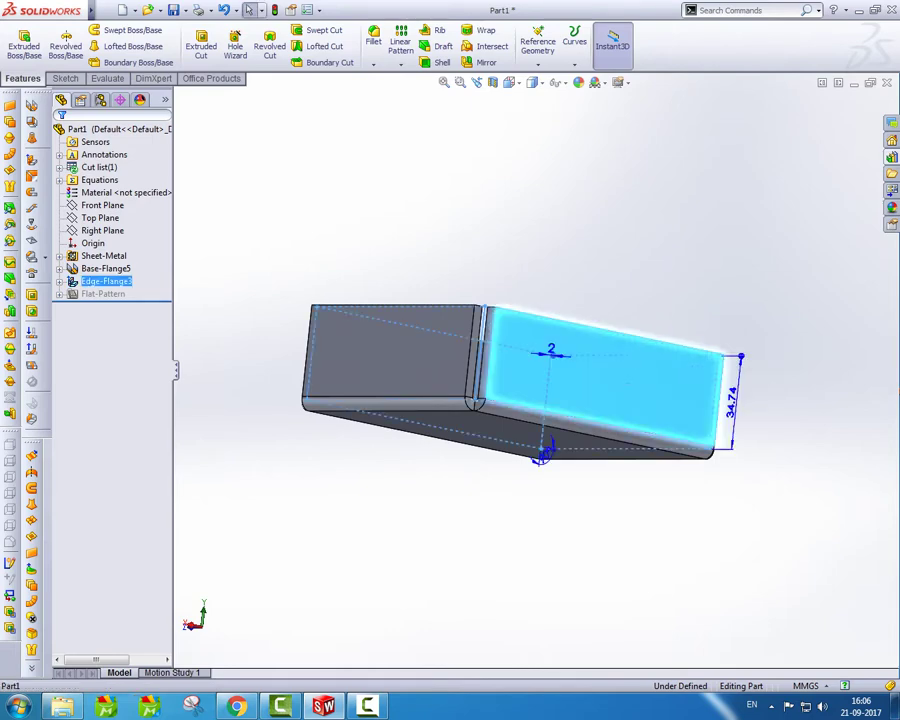
left_click(716, 341)
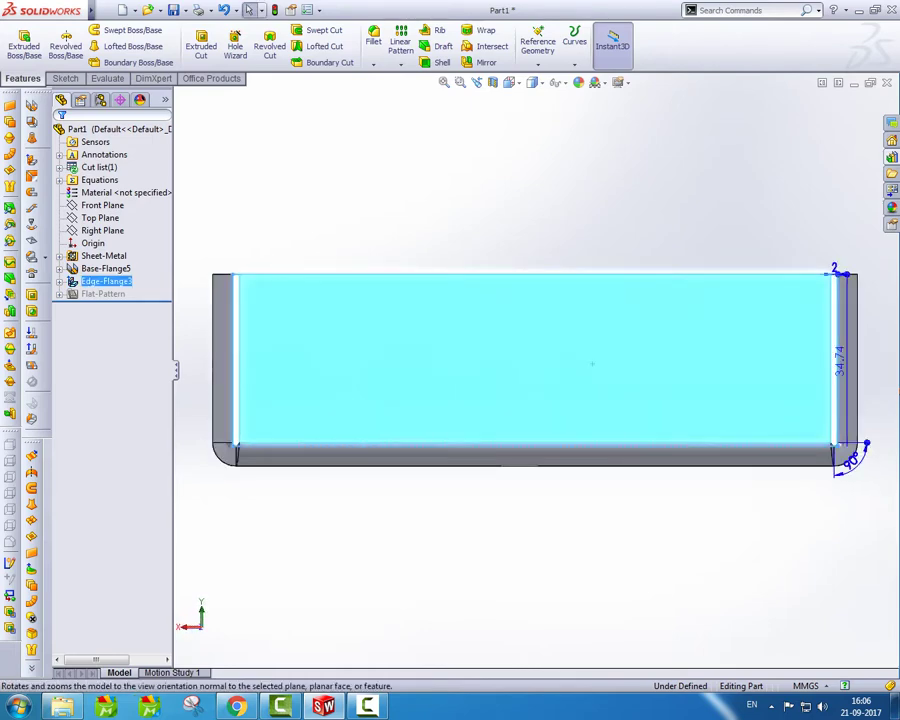
left_click(65, 78)
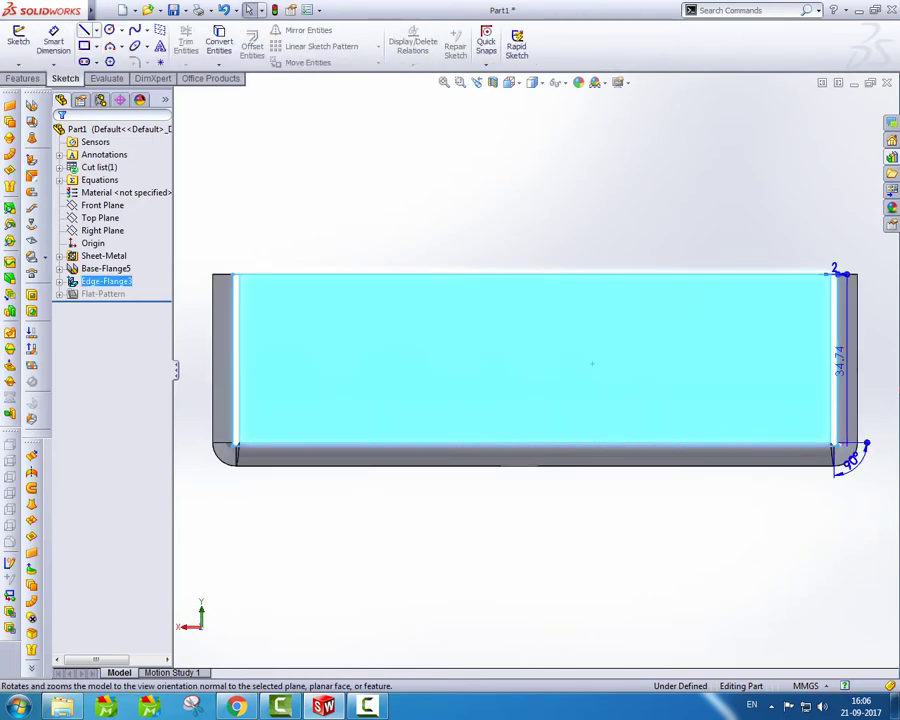
left_click(96, 30)
left_click(118, 59)
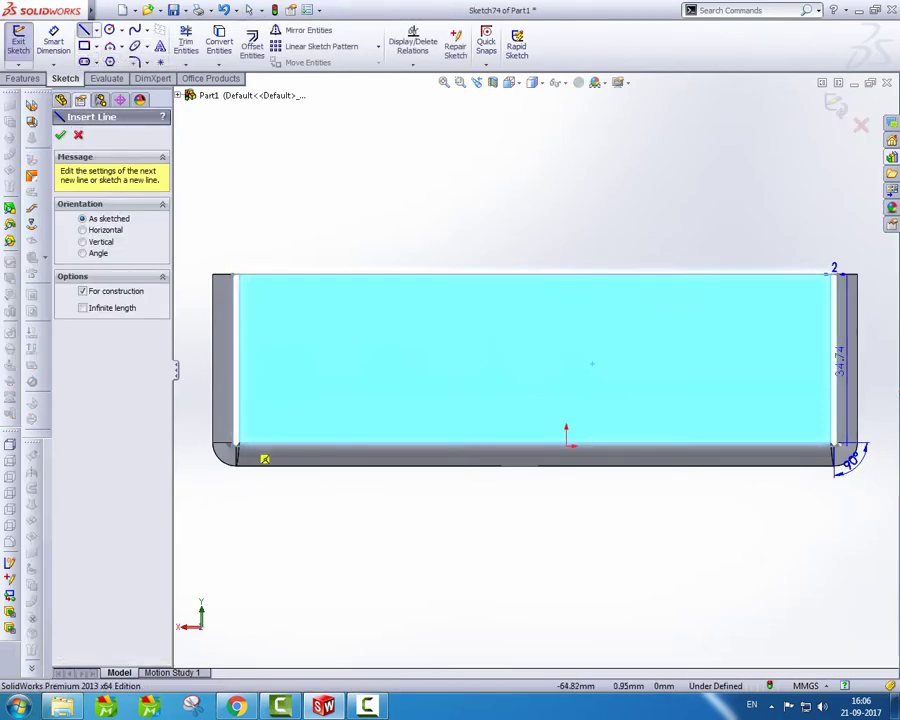
left_click(239, 443)
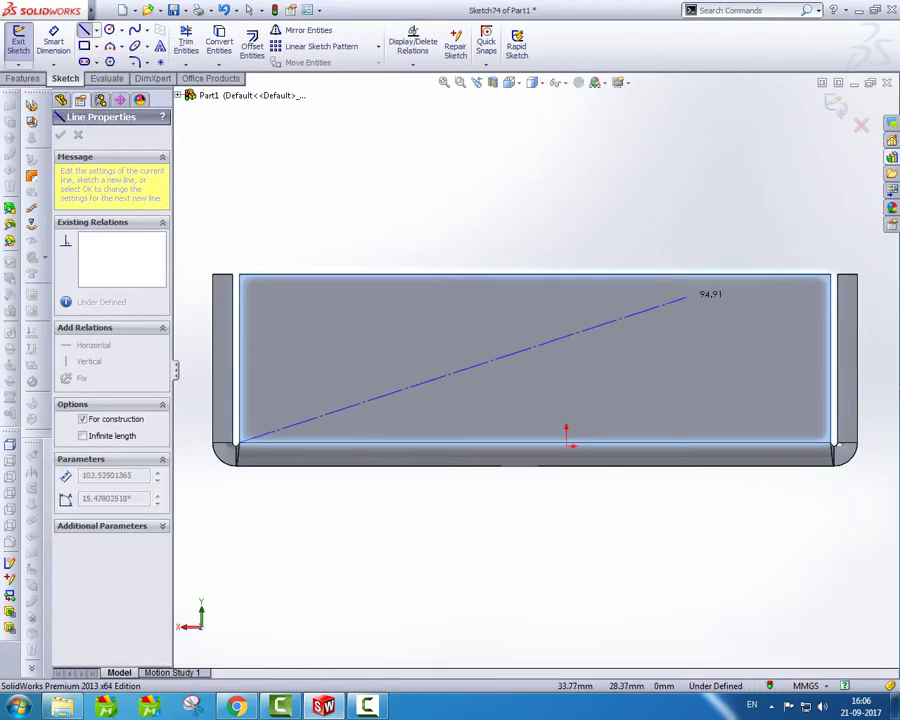
left_click(830, 277)
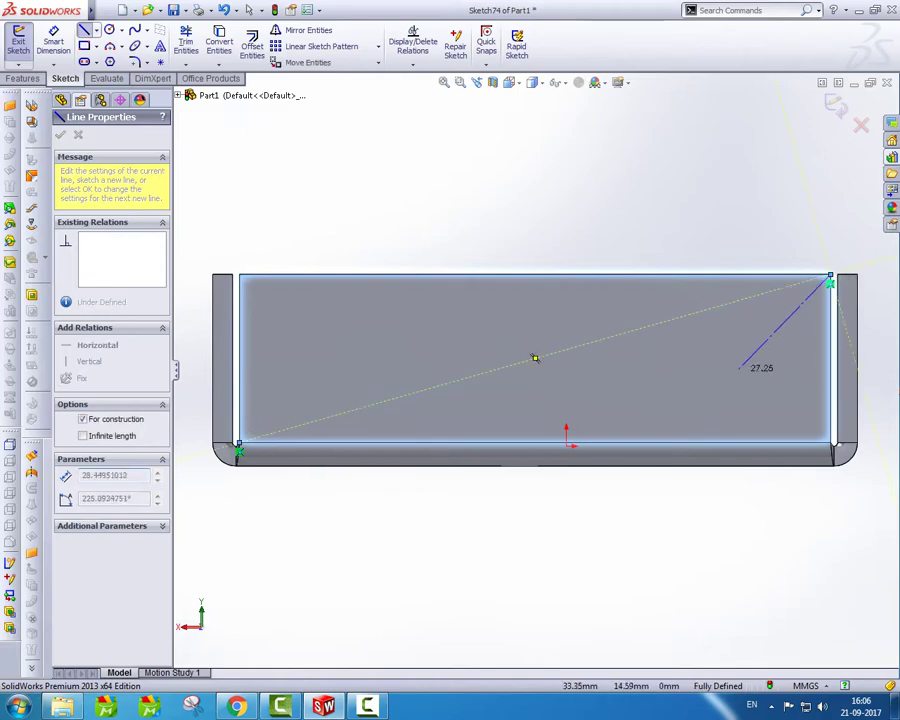
right_click(735, 340)
left_click(766, 314)
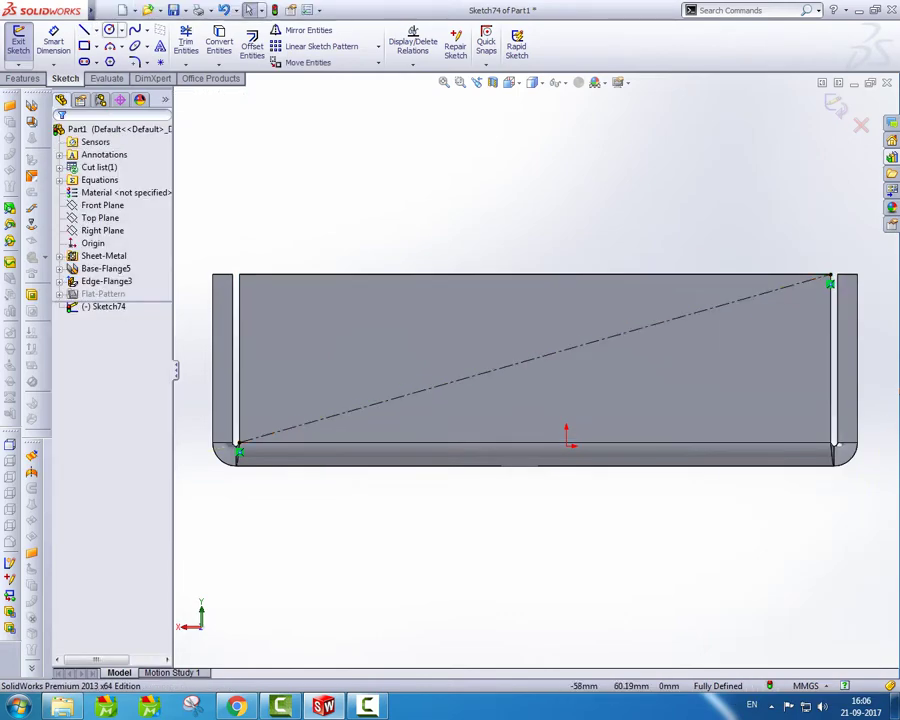
Step: Add the second diagonal centerline from top-left to bottom-right, completing the X
left_click(96, 31)
left_click(120, 59)
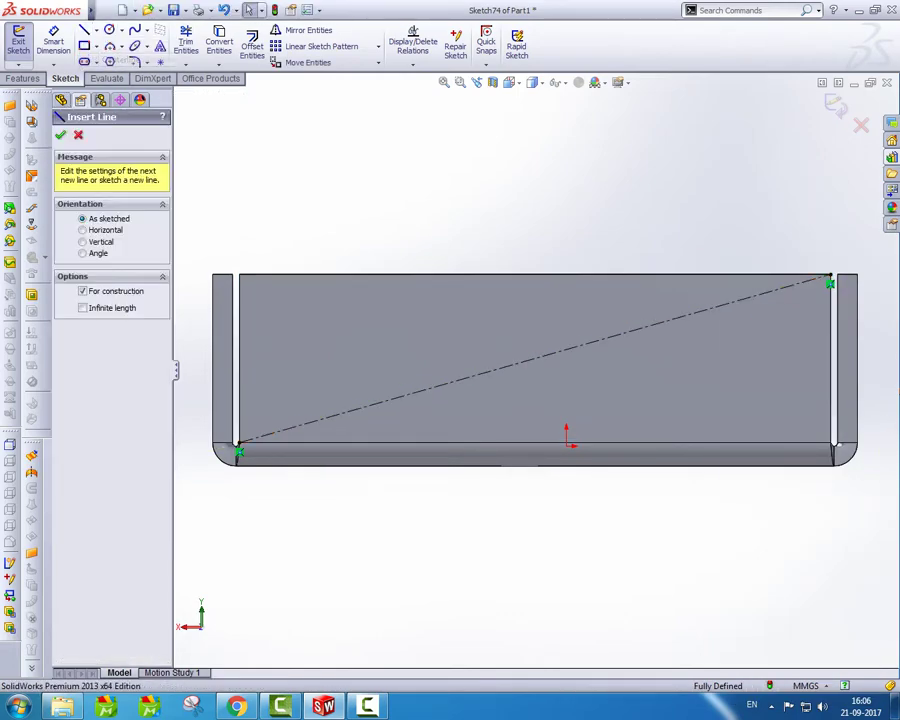
left_click(240, 276)
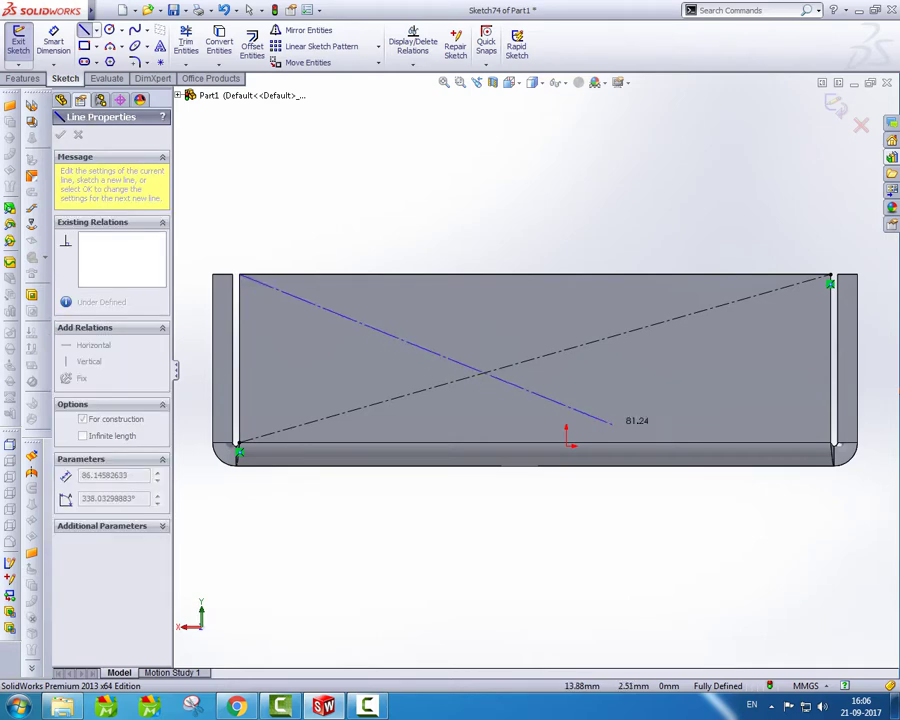
left_click(830, 444)
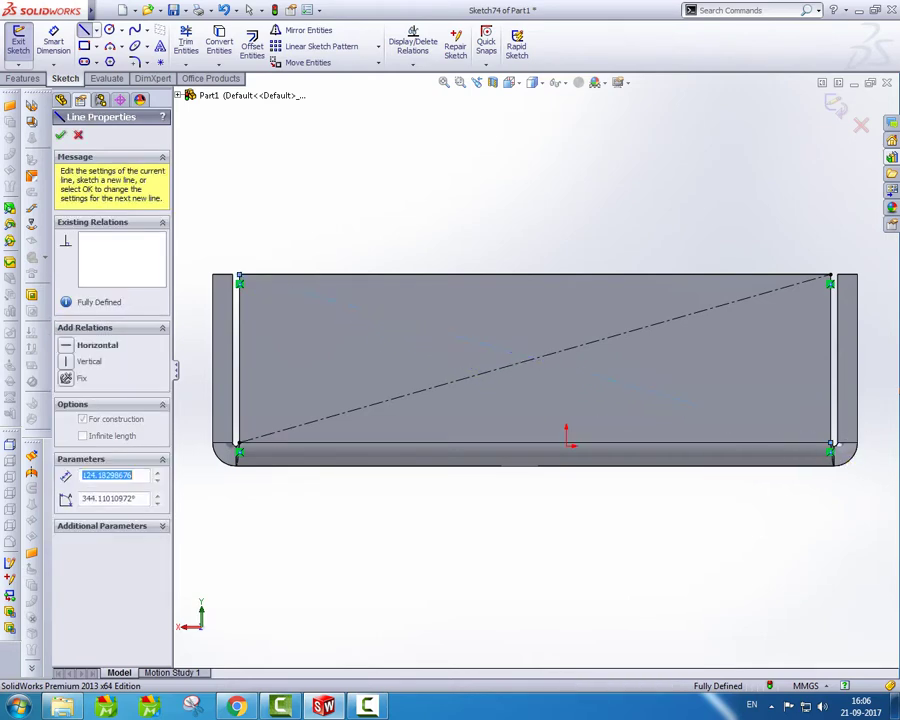
right_click(538, 357)
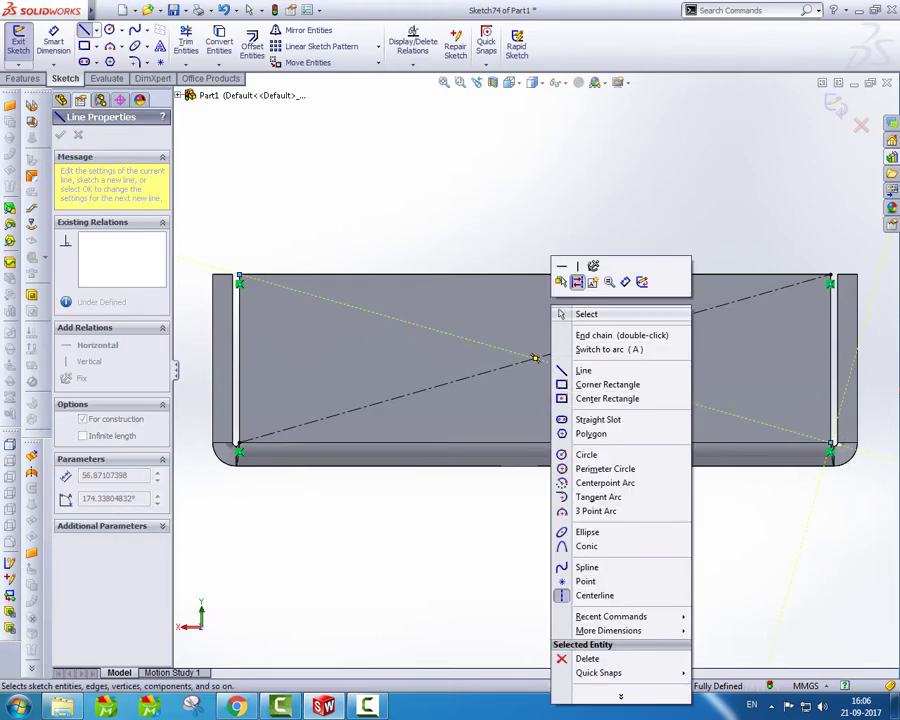
left_click(562, 314)
middle_click_drag(540, 400, 620, 370)
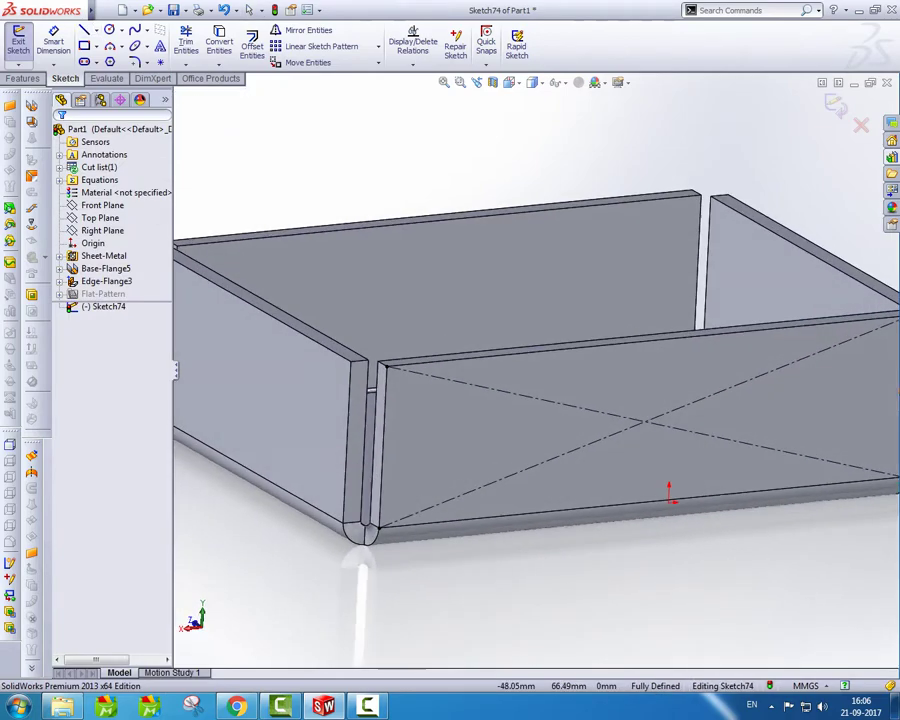
key("f")
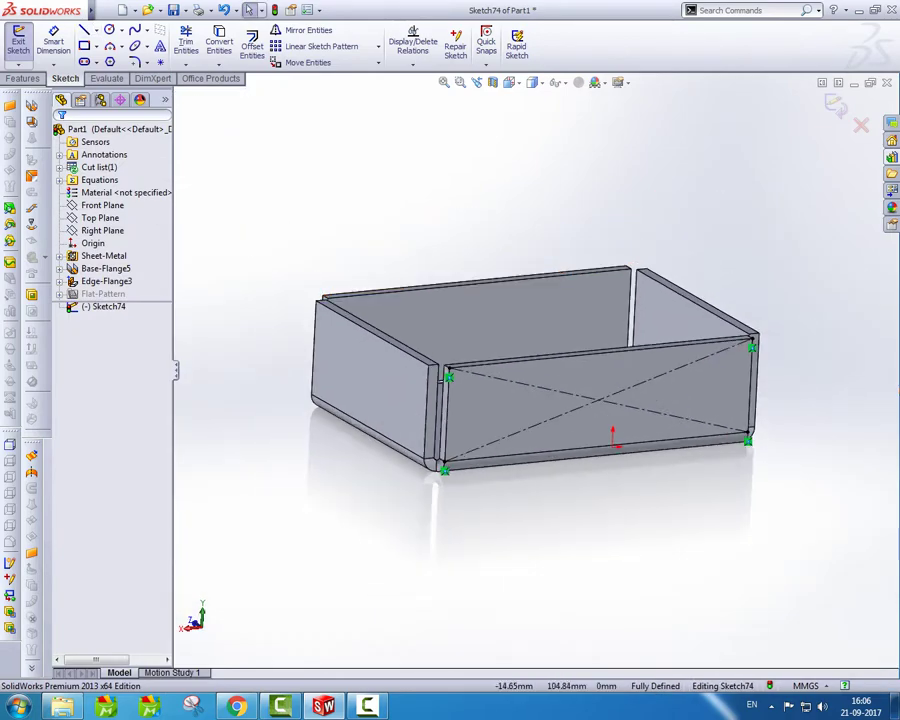
Step: Exit the X sketch and create Cross Break2 on the front long wall face
left_click(836, 104)
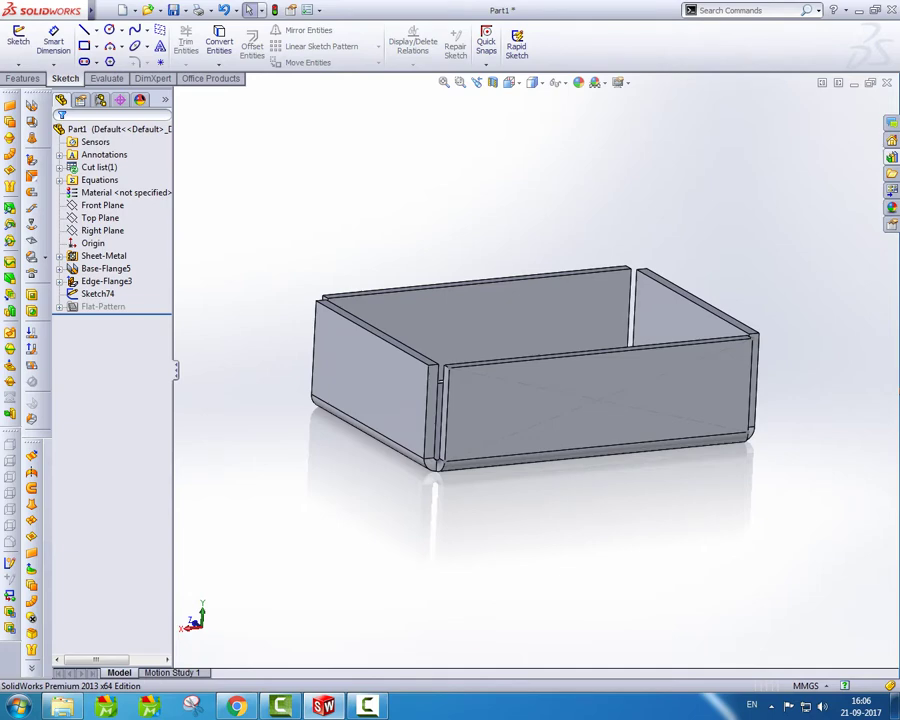
left_click(31, 222)
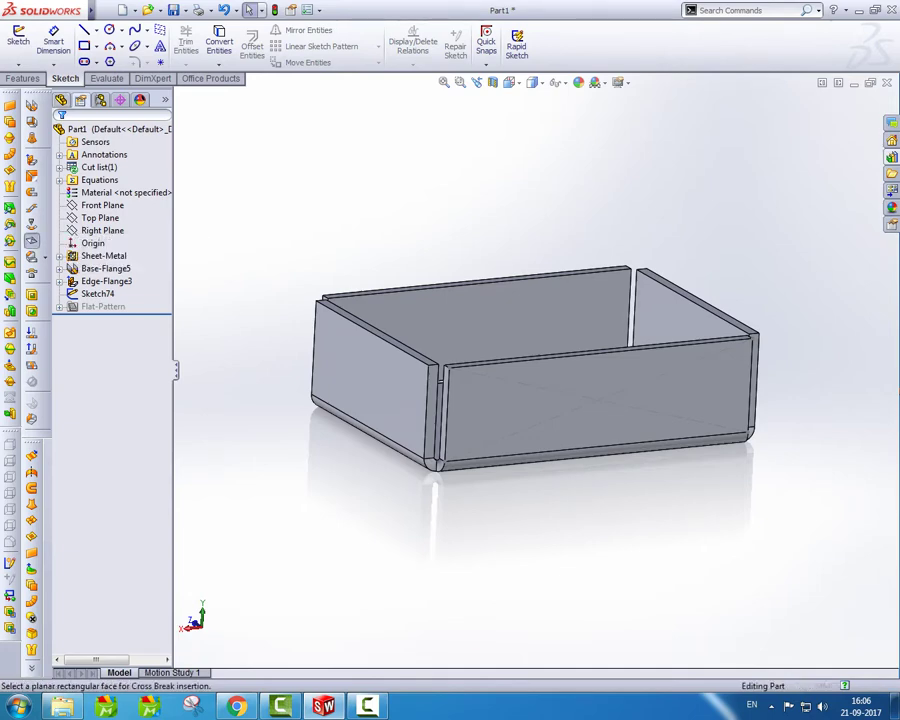
left_click(518, 396)
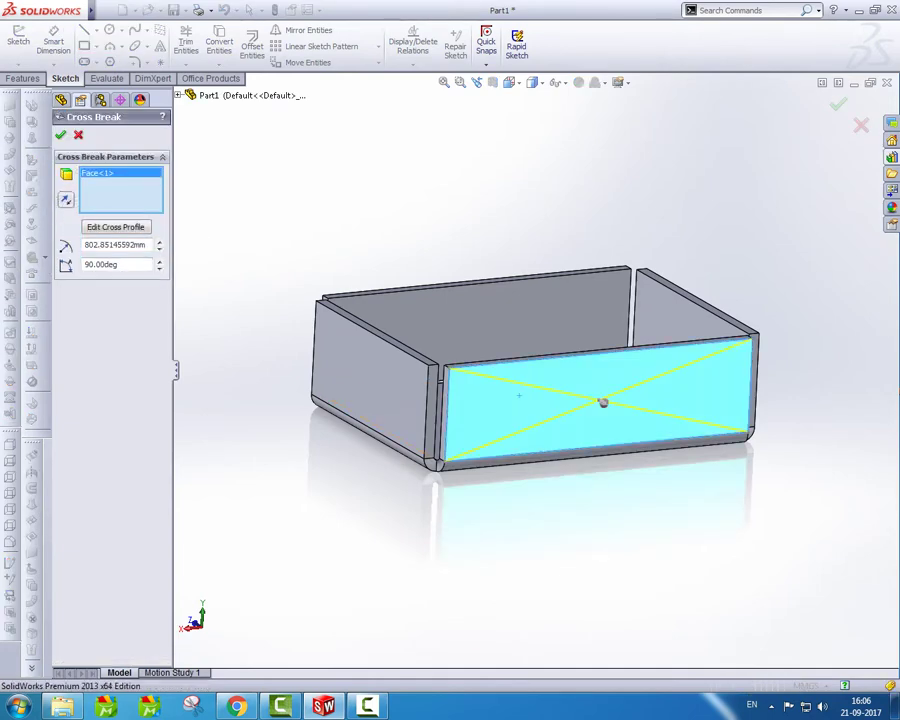
middle_click_drag(600, 400, 430, 390)
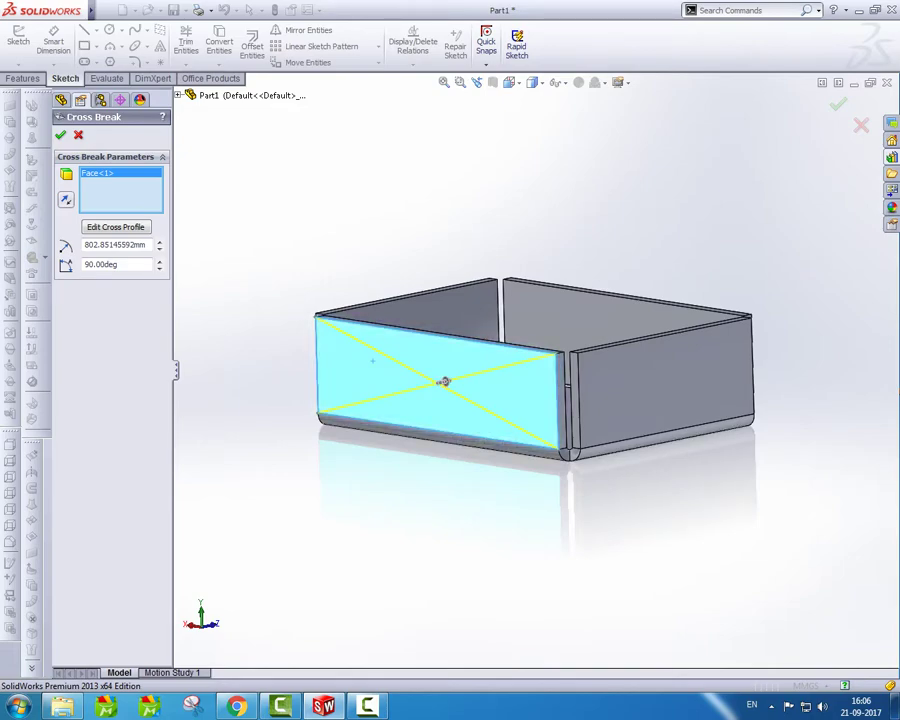
middle_click_drag(450, 380, 600, 470)
scroll(421, 407, "down", 3)
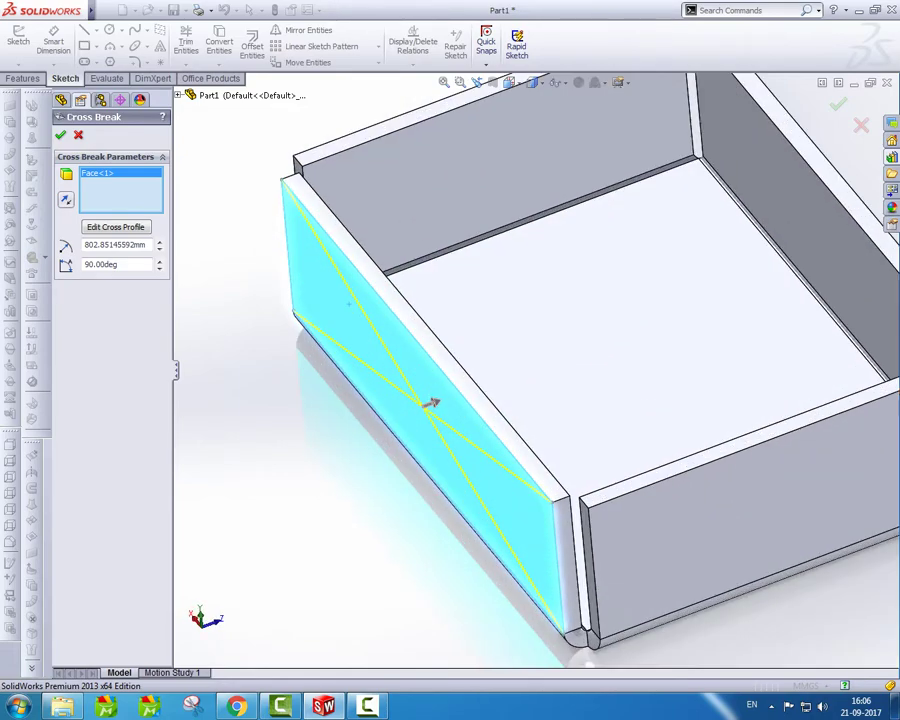
scroll(430, 402, "up", 2)
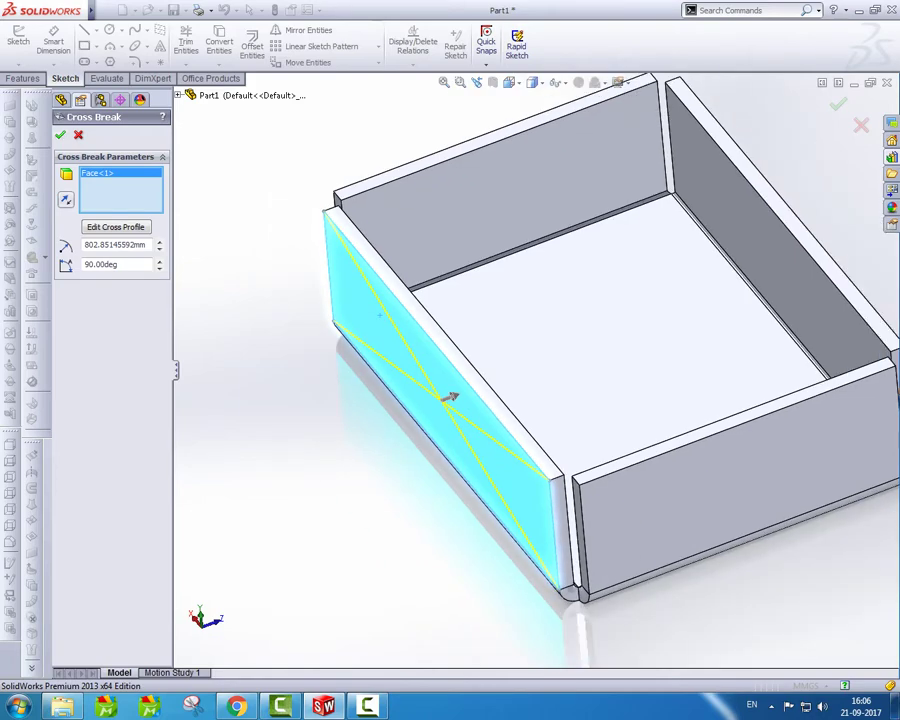
key("Return")
key("ctrl+7")
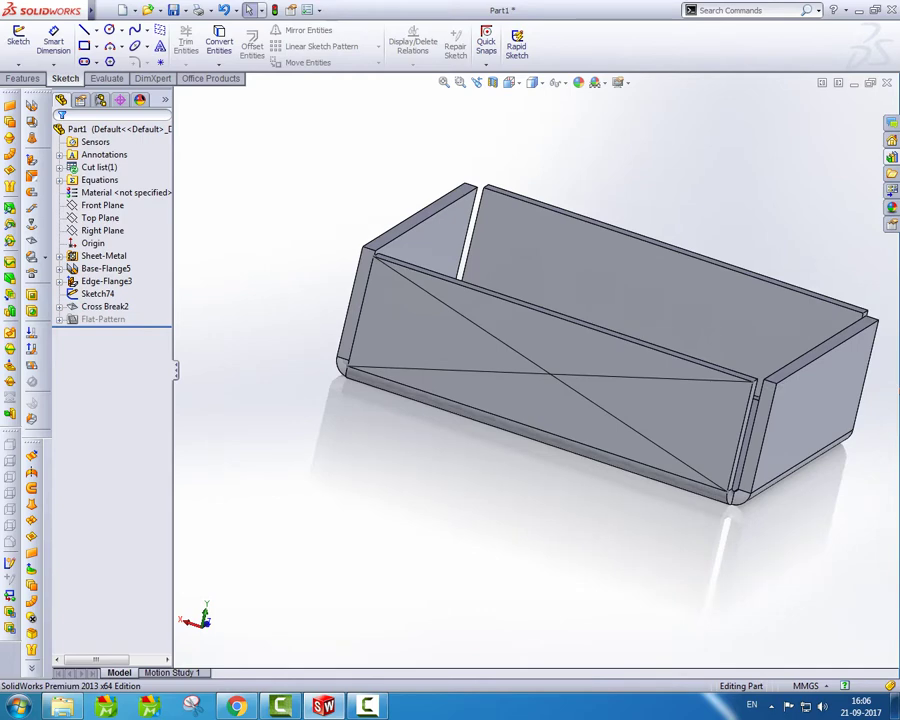
Step: Save Part1 with Ctrl+S and bring up the New SolidWorks Document dialog
scroll(533, 369, "up", 3)
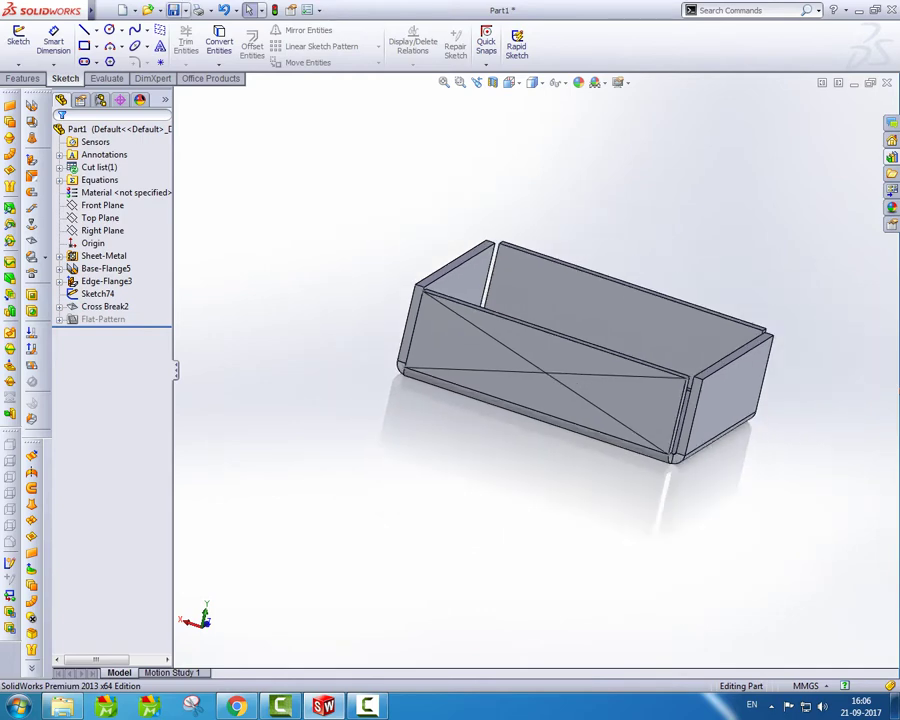
key("ctrl+s")
middle_click_drag(580, 330, 580, 370)
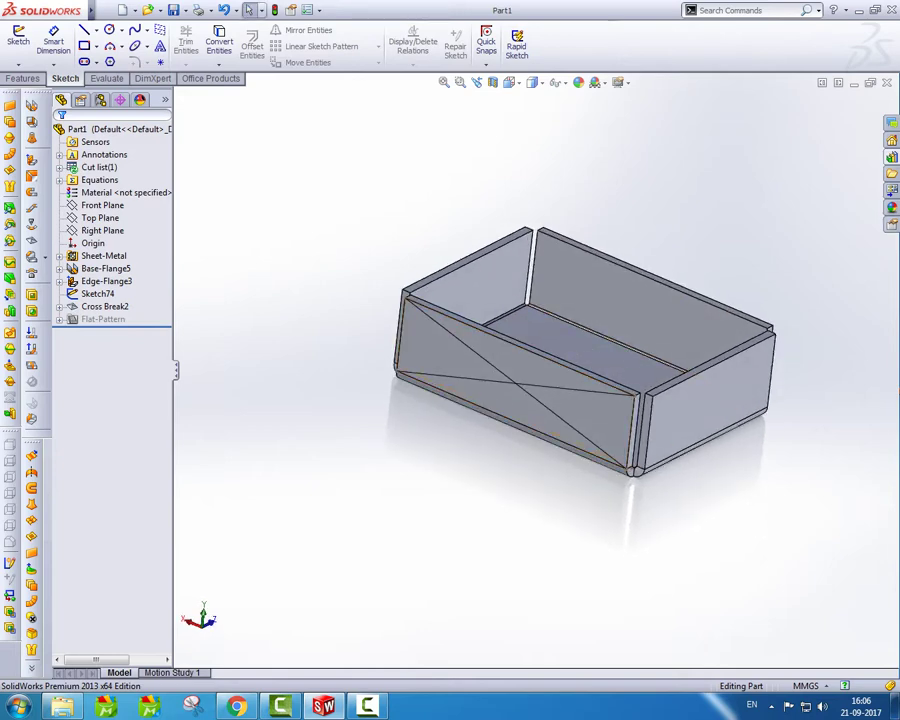
key("ctrl+n")
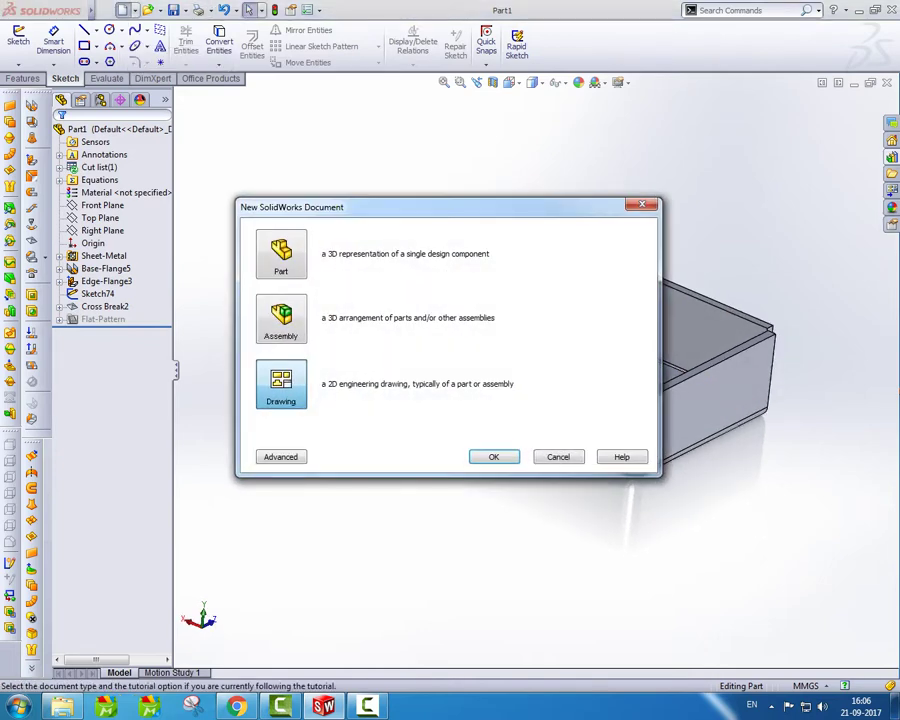
Step: Create a Drawing on an A3 (ISO) sheet, set MMGS units, and show the View Palette
key("Return")
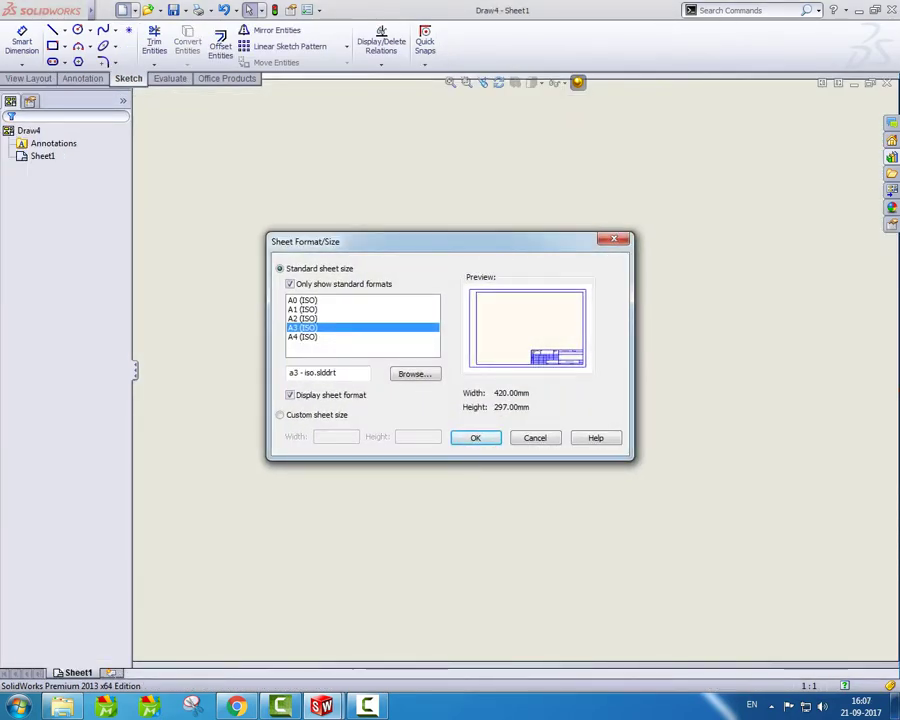
key("Return")
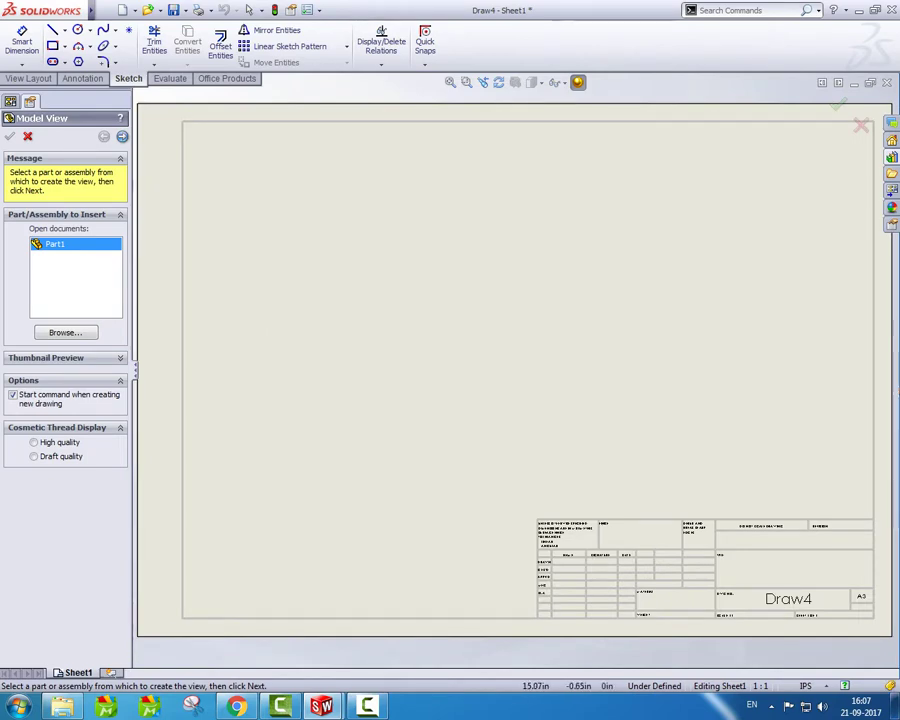
left_click(812, 686)
left_click(797, 632)
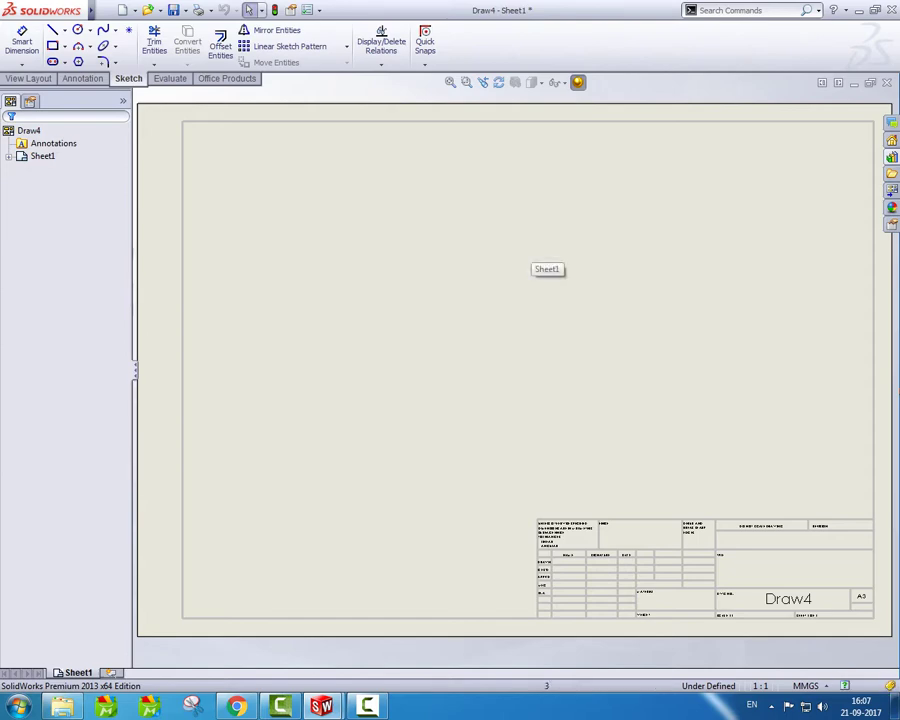
left_click(891, 190)
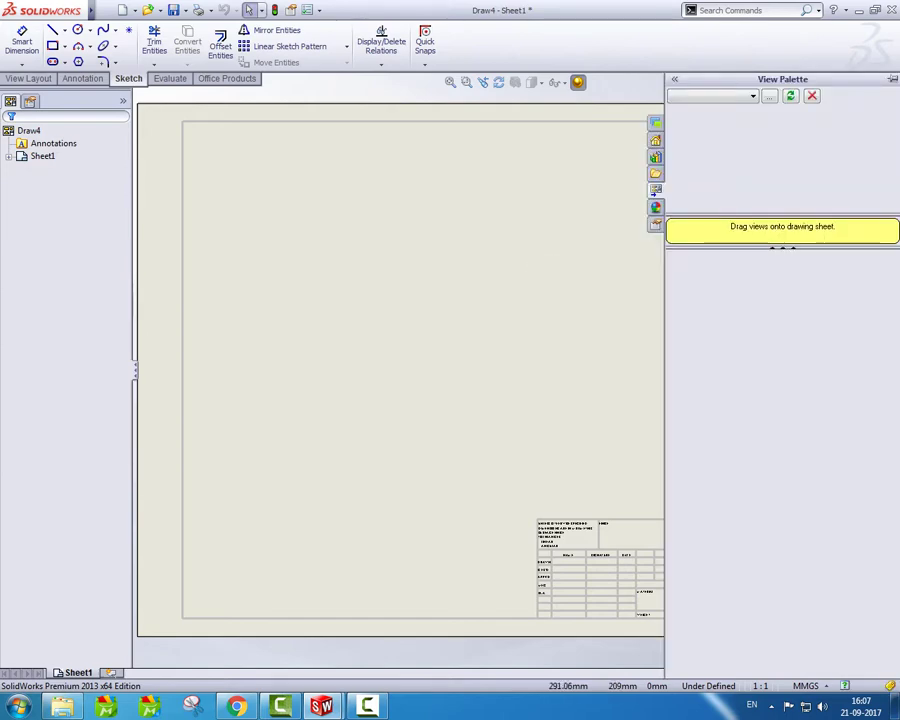
Step: Browse to the Part1 file and load it into the View Palette
left_click(769, 96)
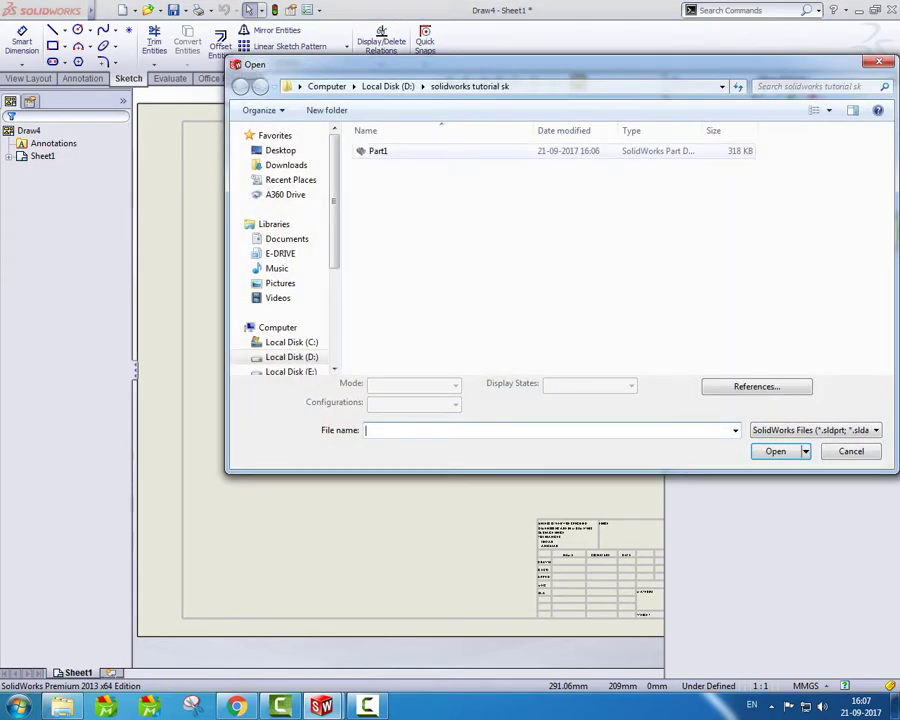
left_click(378, 150)
key("Return")
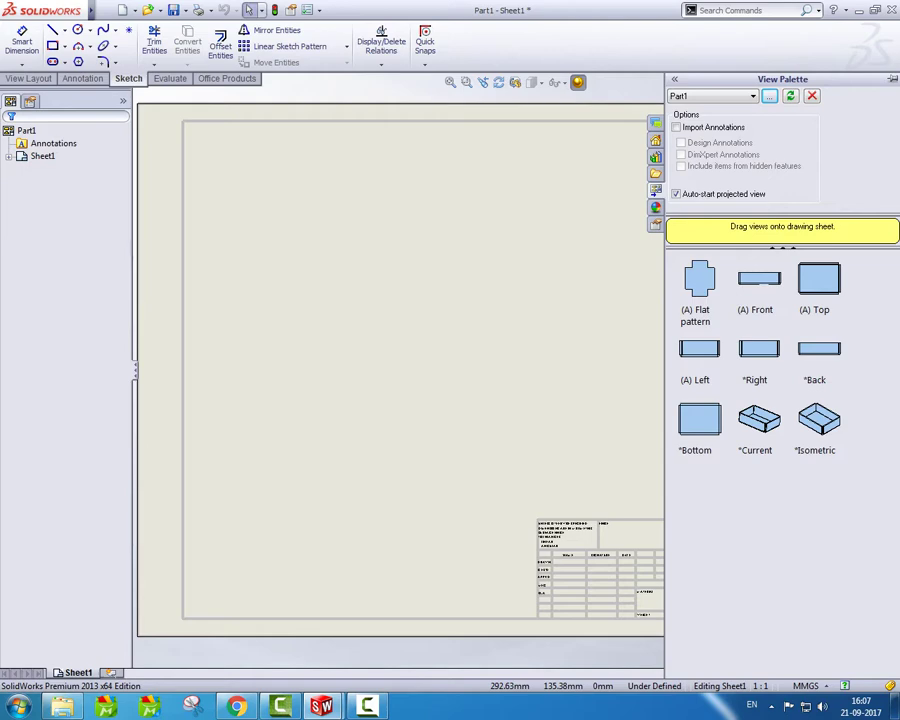
Step: Place the front view with a projected view beside it, then delete Drawing View1
left_click_drag(428, 263, 408, 288)
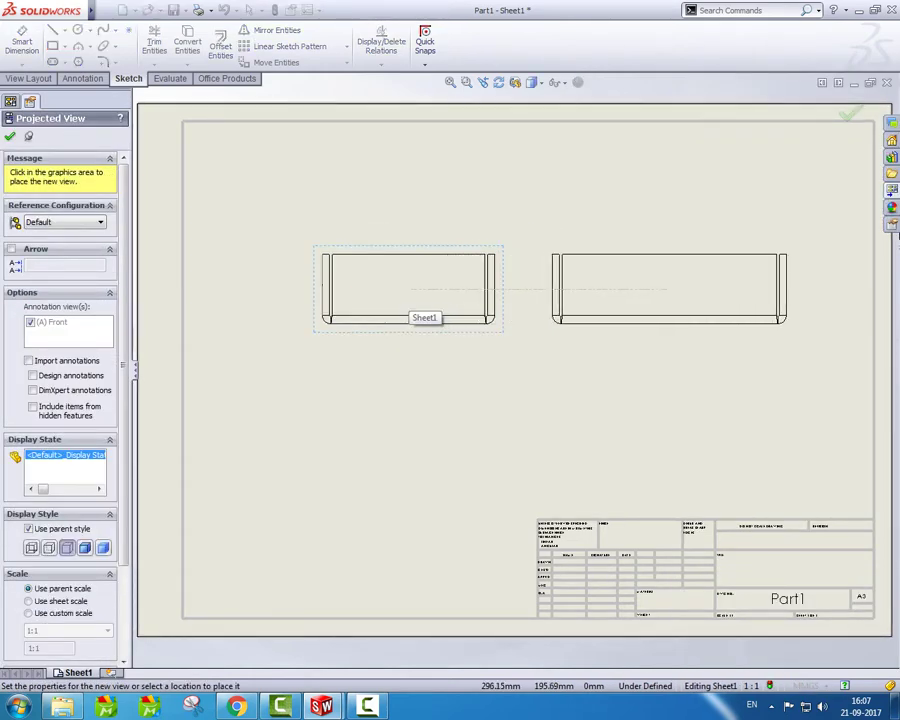
left_click(669, 288)
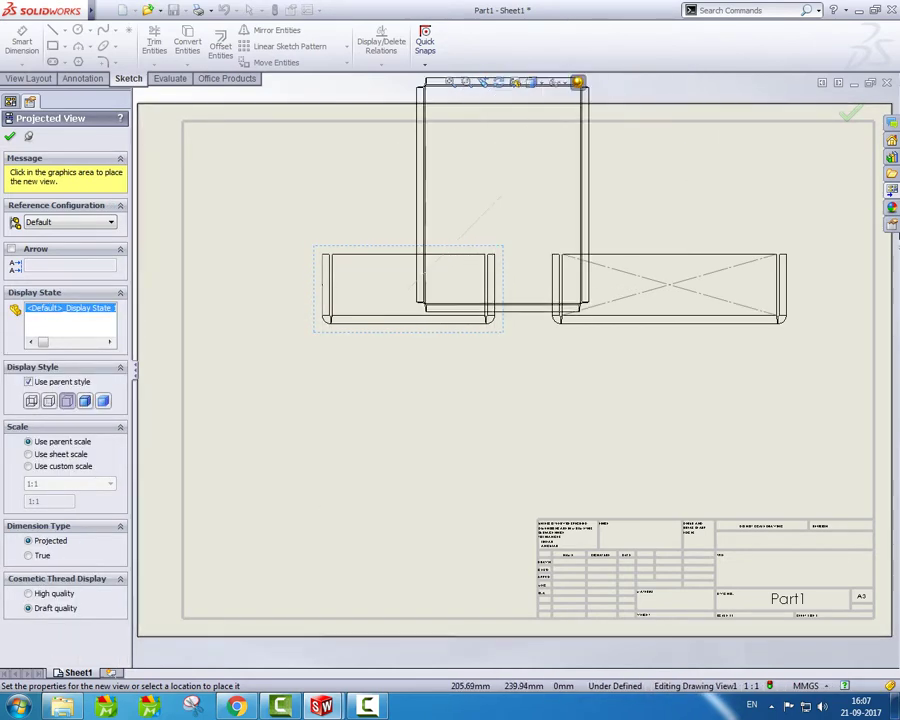
key("Escape")
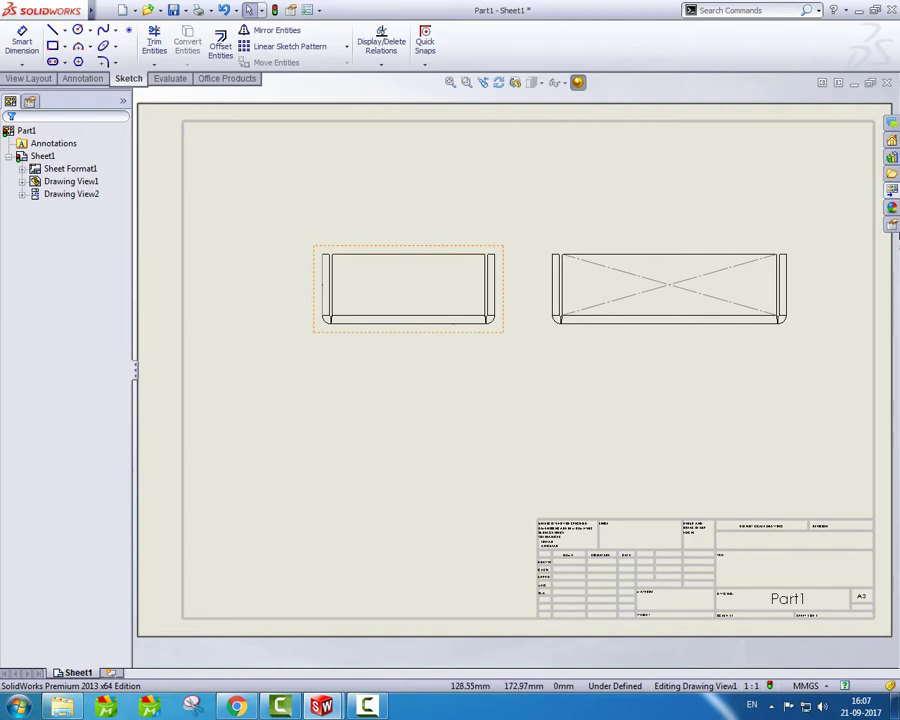
scroll(473, 383, "down", 3)
left_click(385, 325)
key("Delete")
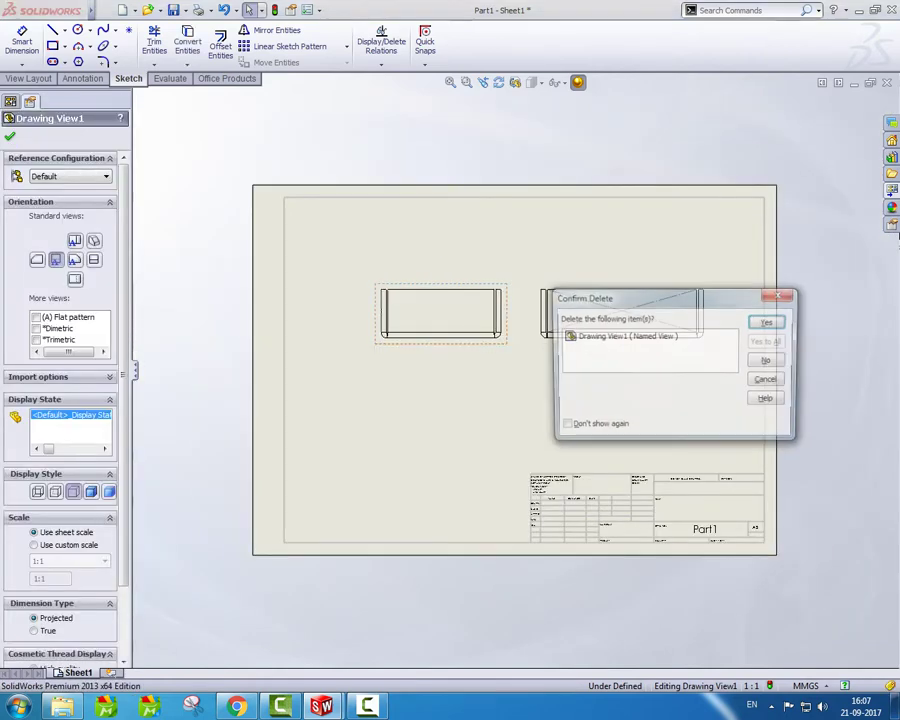
key("Return")
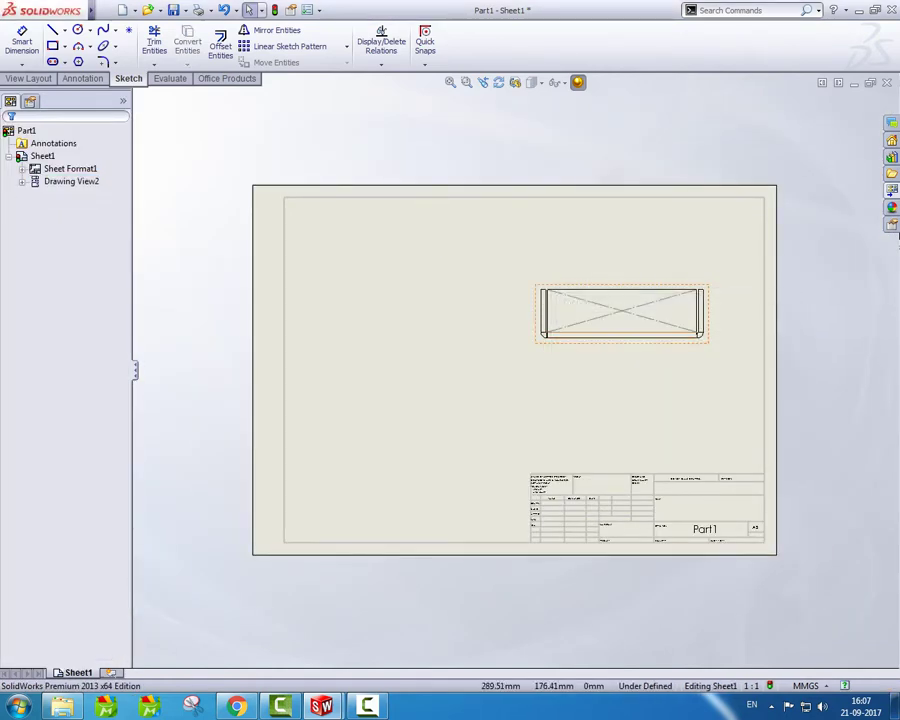
Step: Drag Drawing View2 to the sheet centre and start projecting views from it
mouse_move(622, 314)
left_mouse_down()
mouse_move(482, 316)
mouse_move(483, 363)
left_mouse_up()
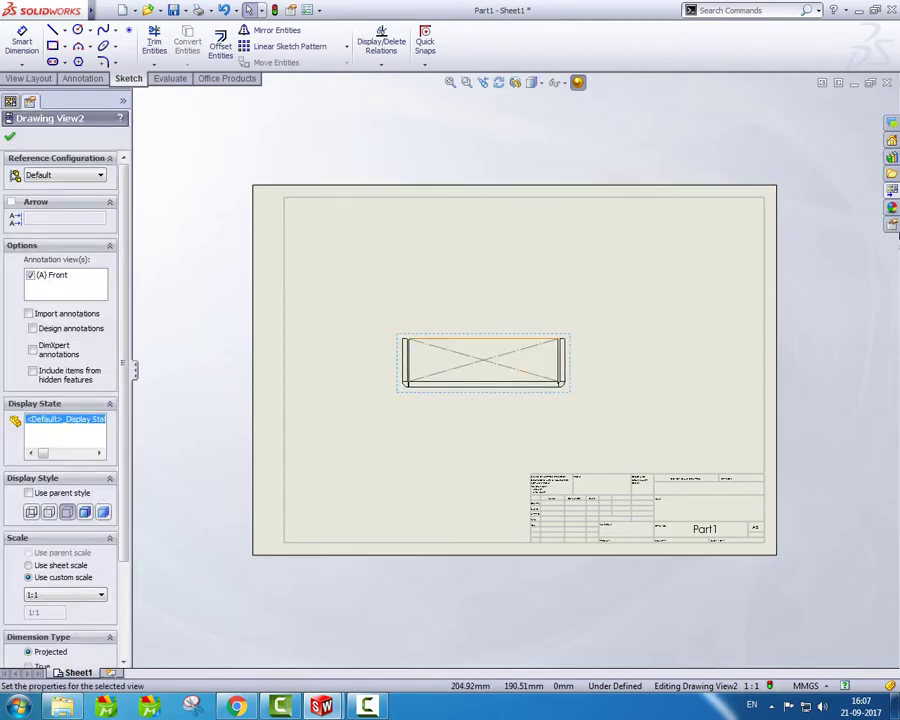
key("Escape")
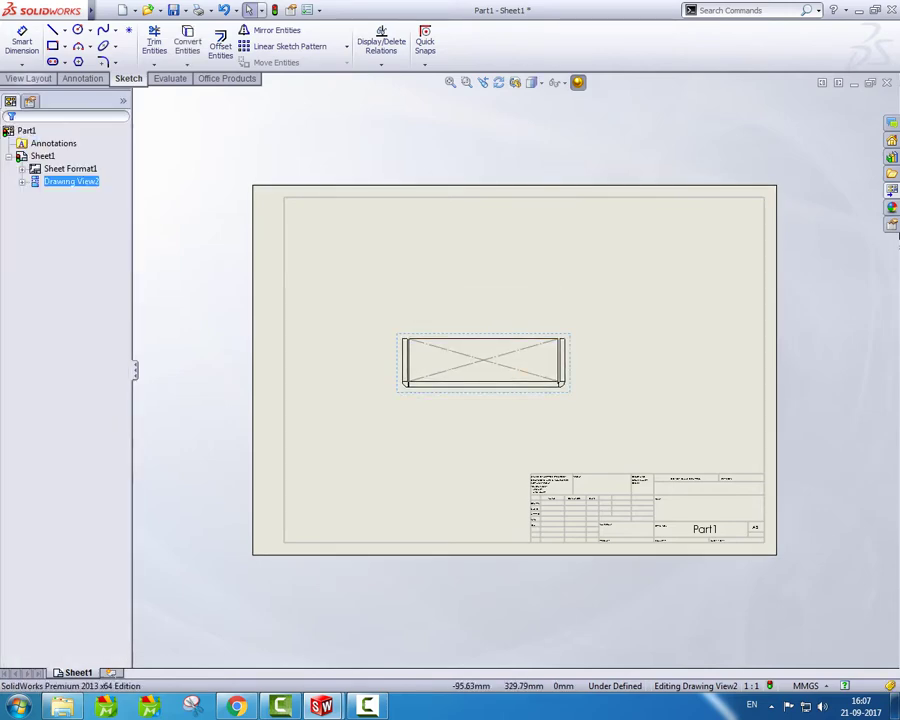
left_click(29, 78)
left_click(86, 46)
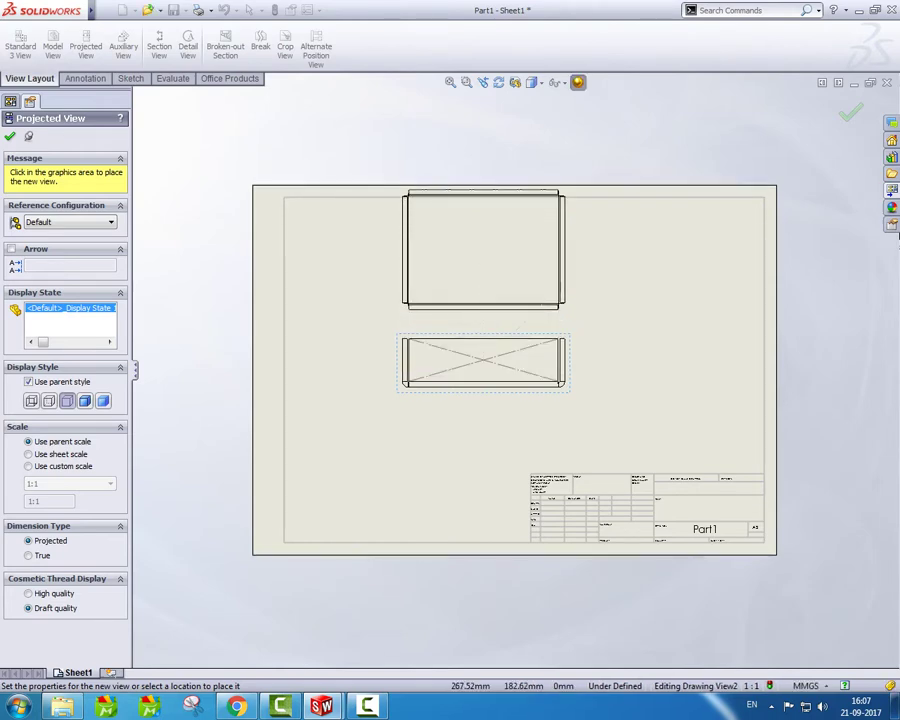
Step: Project views above, right, left and below the front view, then box-select all views
left_click(724, 233)
left_click(685, 280)
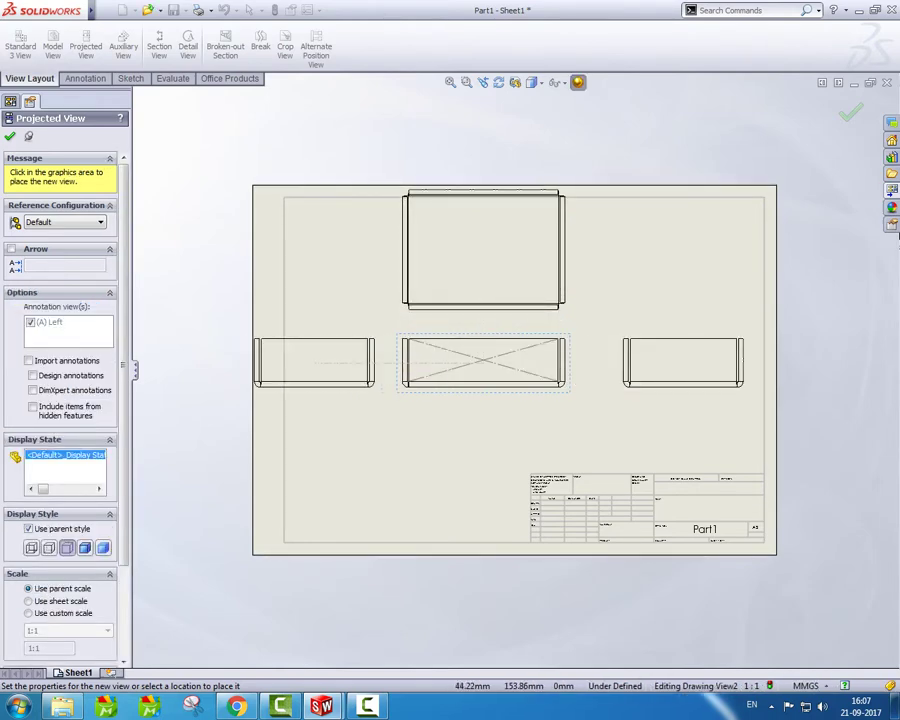
left_click(307, 362)
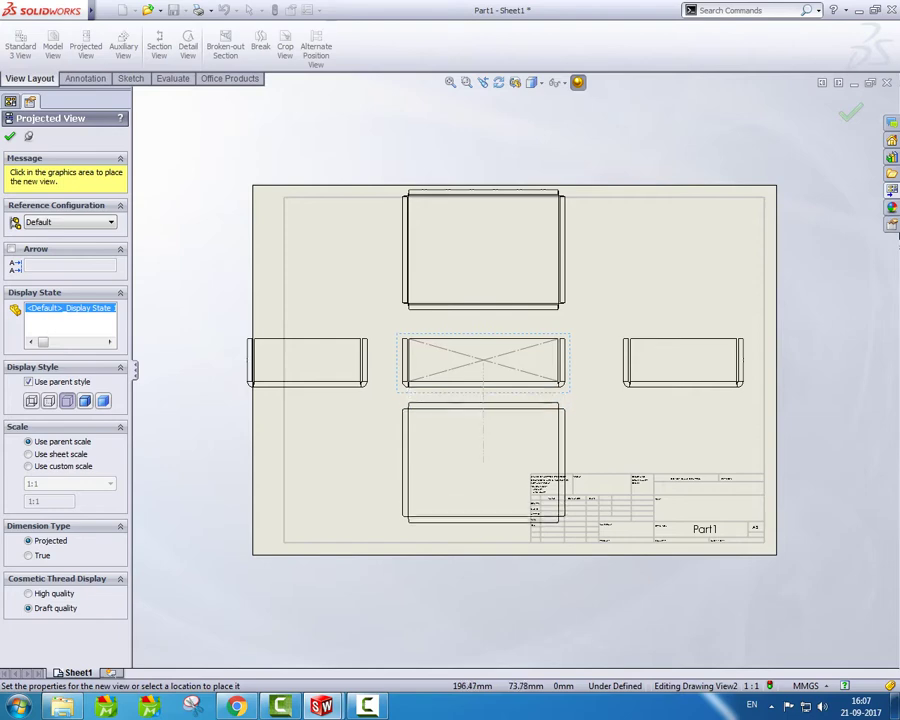
left_click(499, 464)
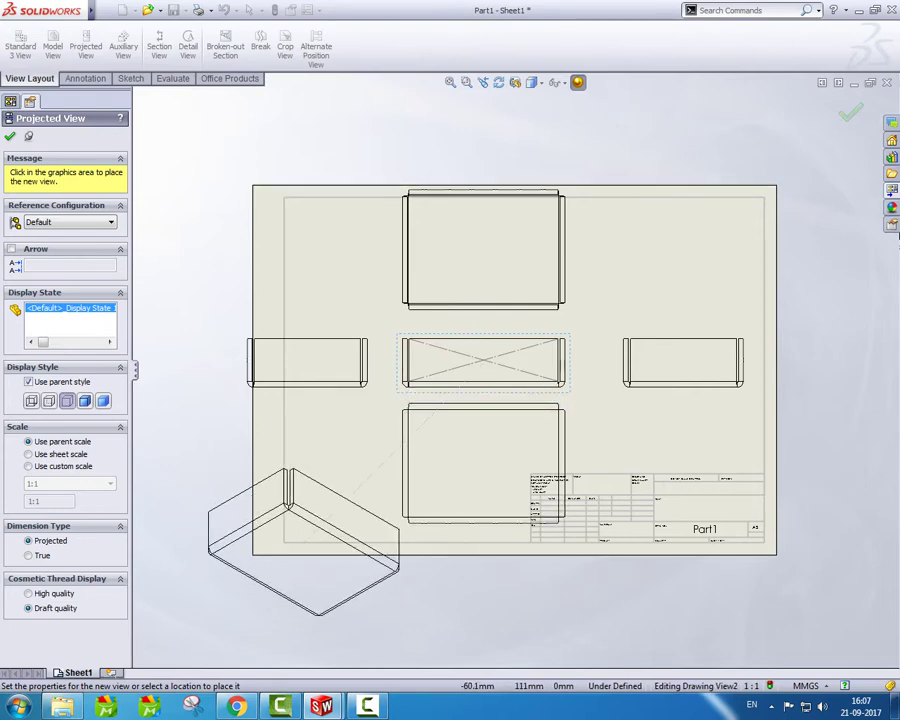
key("Escape")
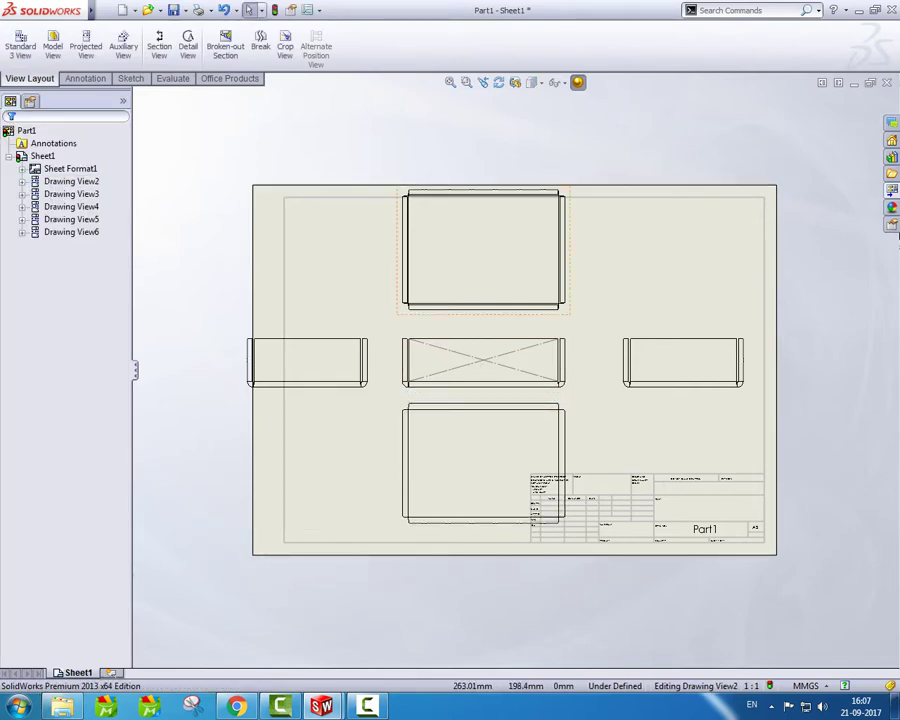
left_click_drag(709, 213, 330, 438)
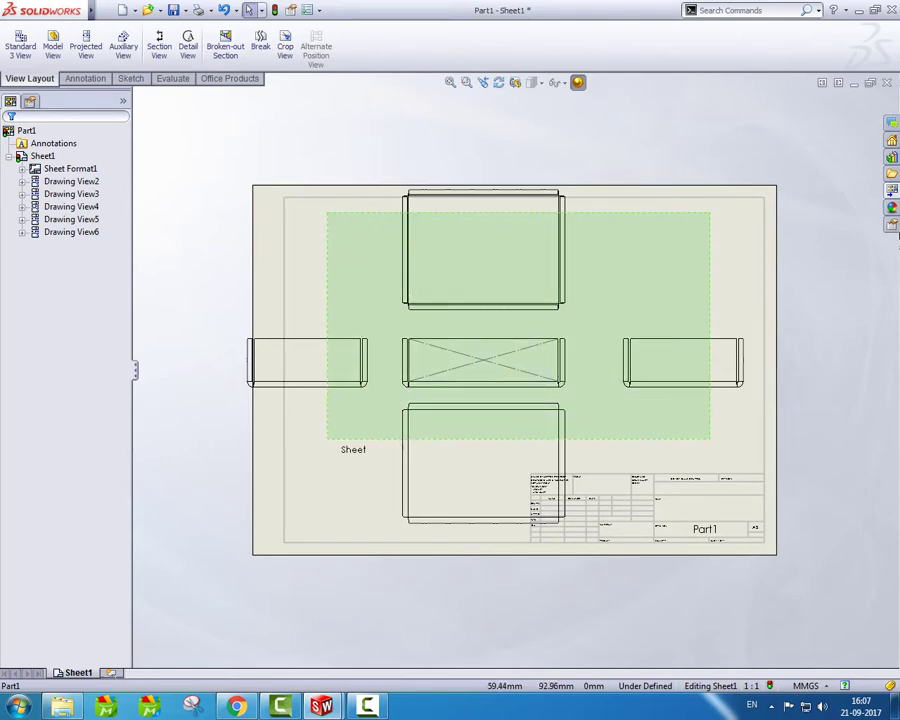
Step: Delete all selected views with Yes to All, then bring up Part1's views in the View Palette
key("Delete")
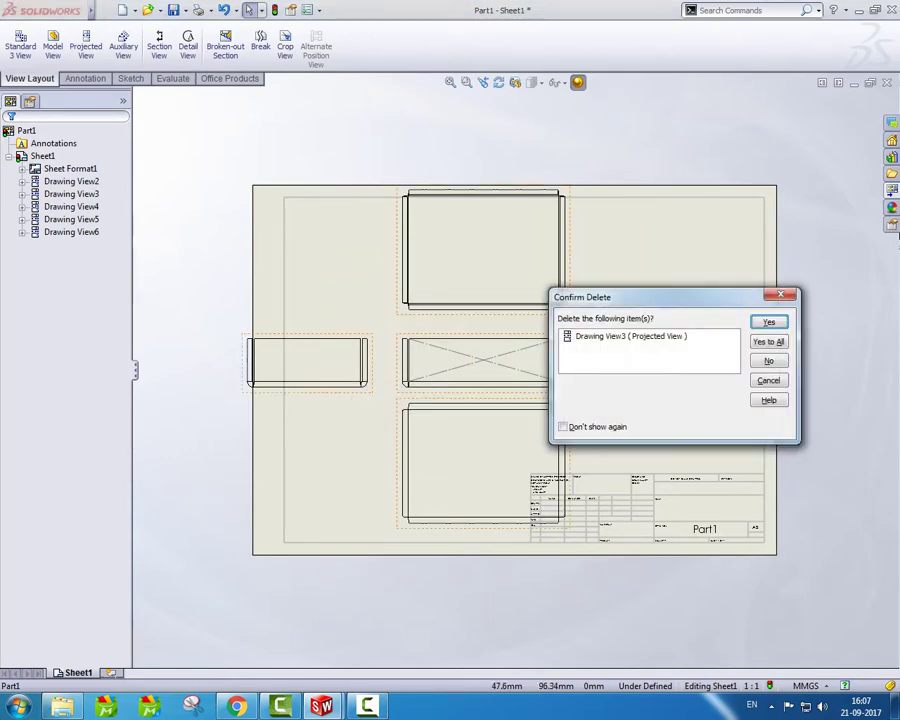
key("Return")
key("Return")
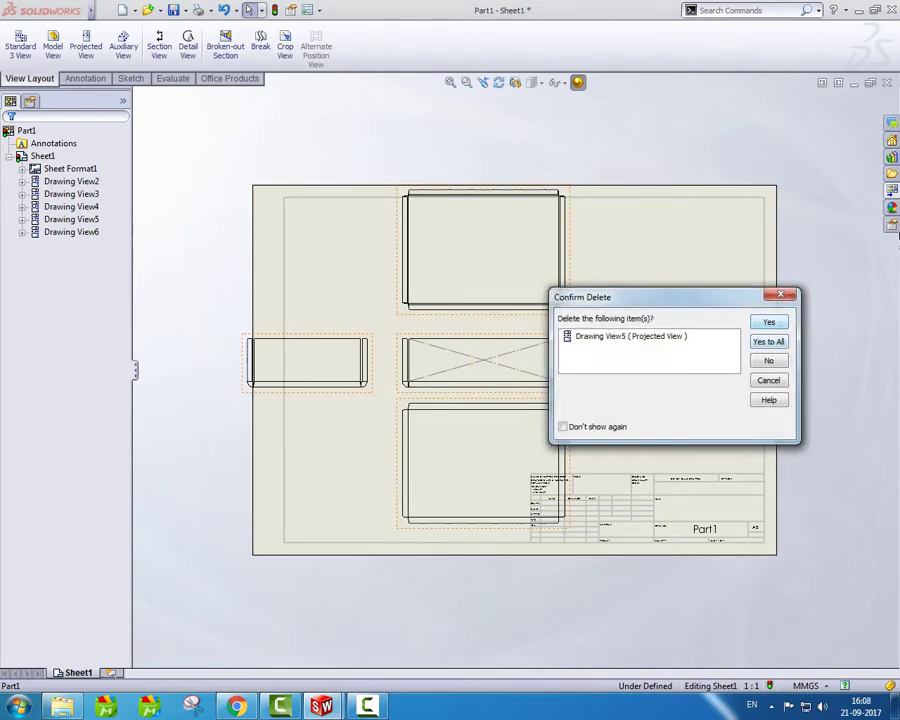
left_click(768, 341)
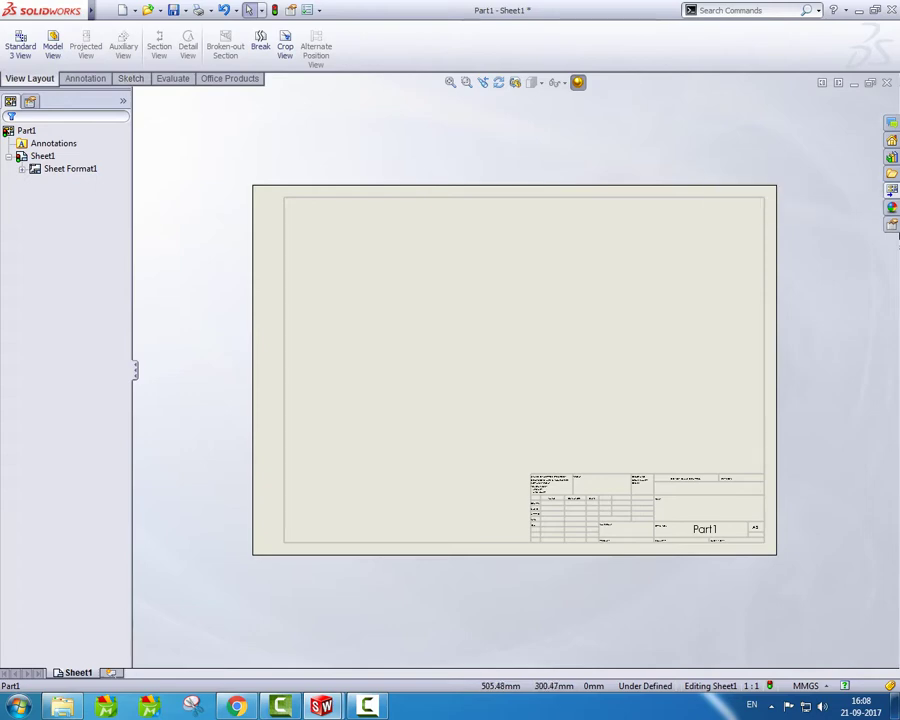
left_click(891, 190)
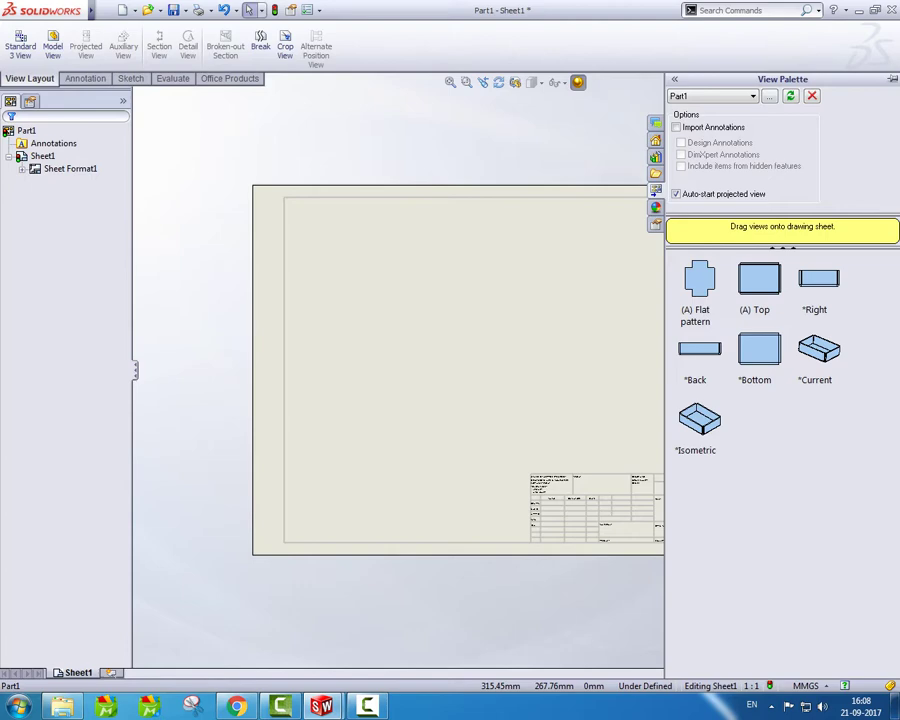
Step: Drop (A) Top at the sheet centre, project views below, left, above and right, then select all five
left_click_drag(759, 278, 503, 369)
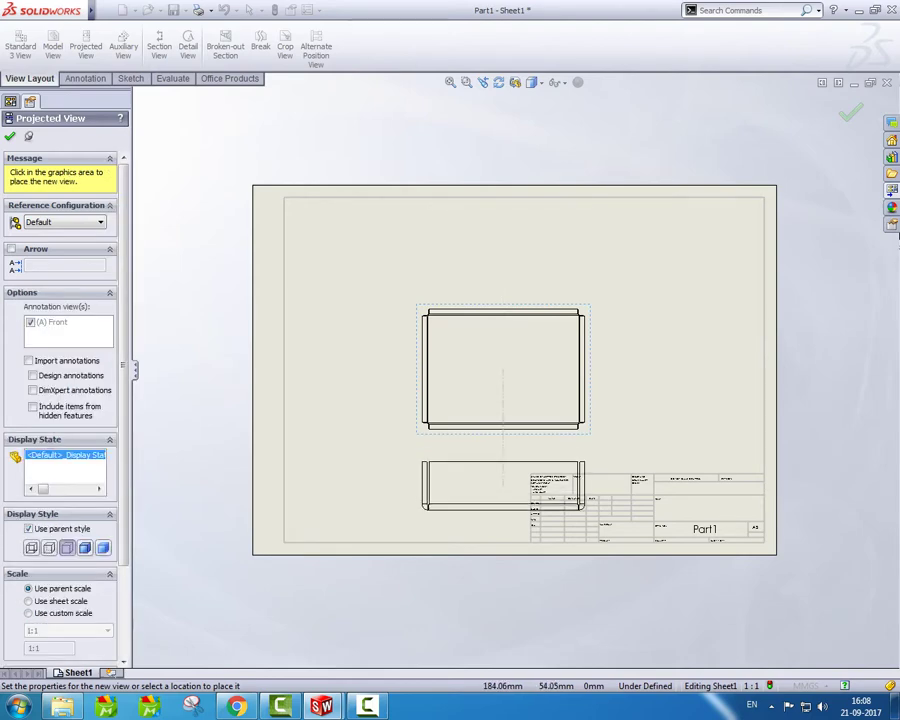
left_click(483, 486)
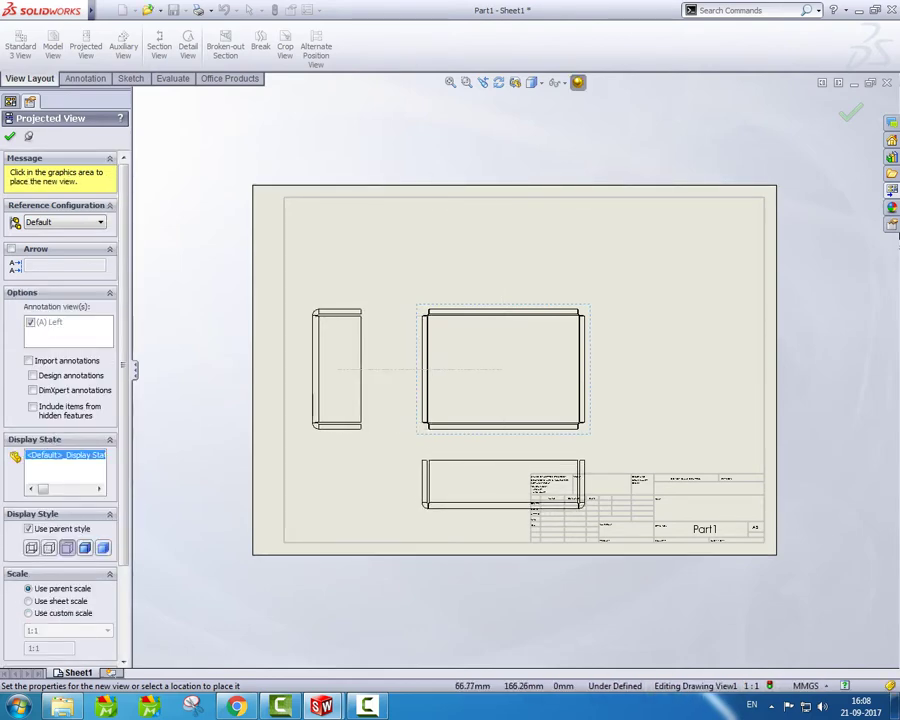
left_click(336, 368)
left_click(503, 250)
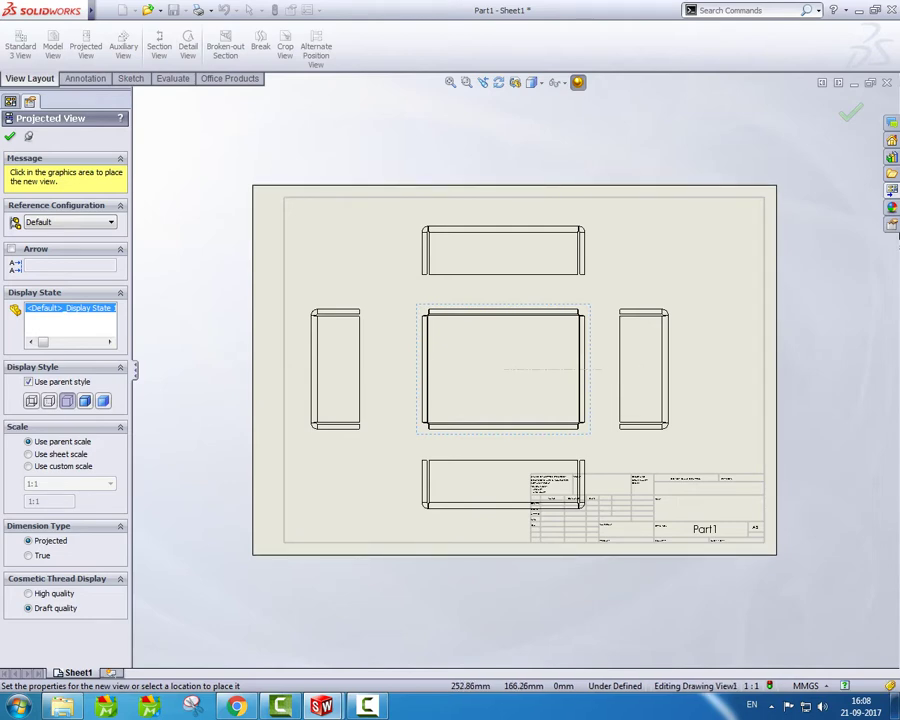
left_click(643, 368)
key("Escape")
left_click_drag(707, 213, 309, 490)
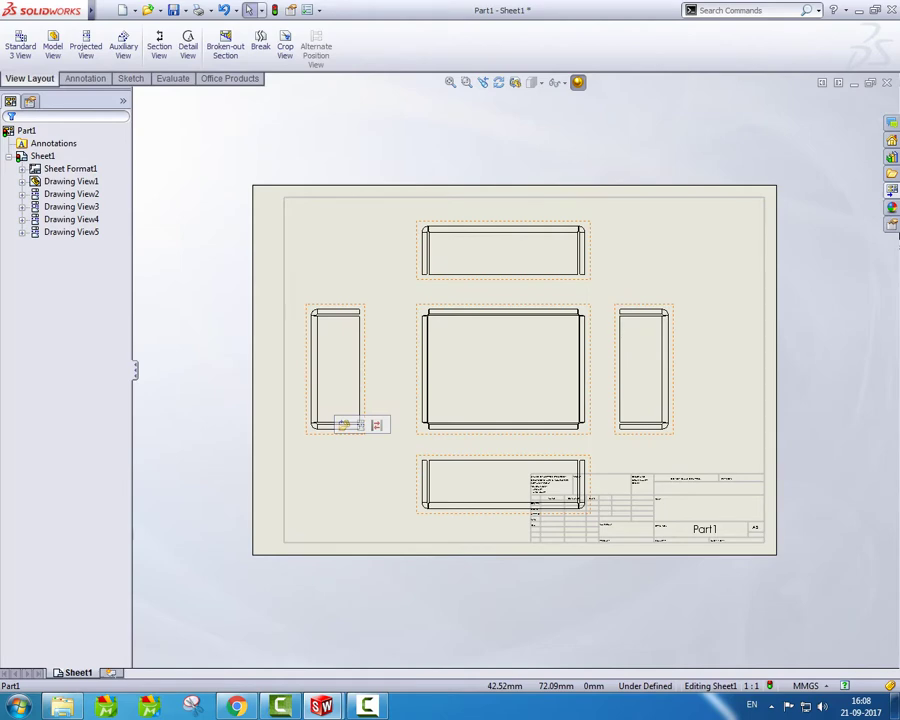
Step: Delete all five views with Yes to All and reload Part1 into the View Palette
key("Delete")
key("Return")
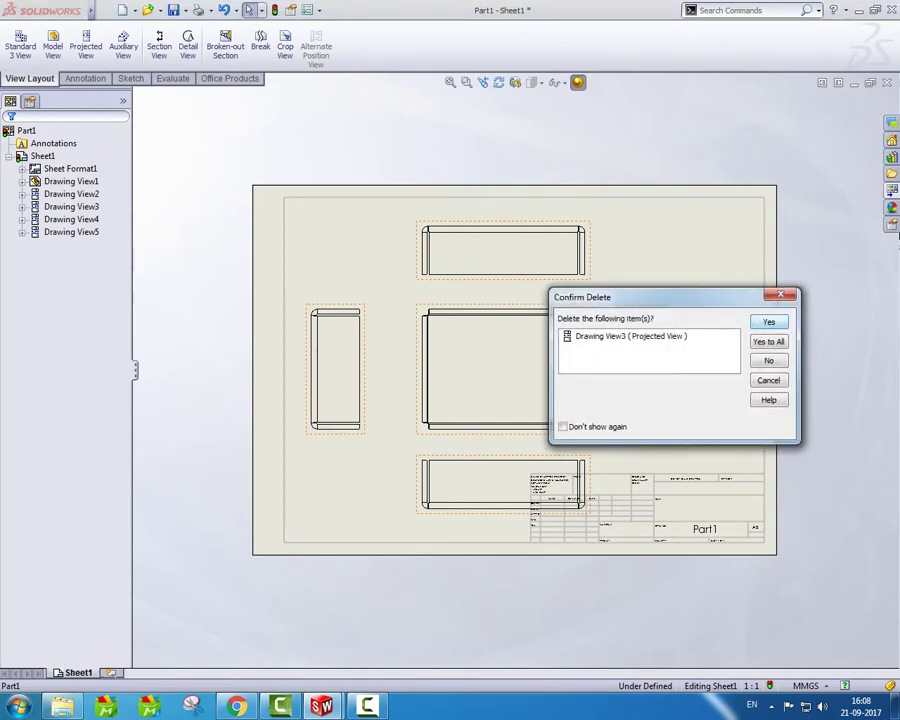
left_click(768, 341)
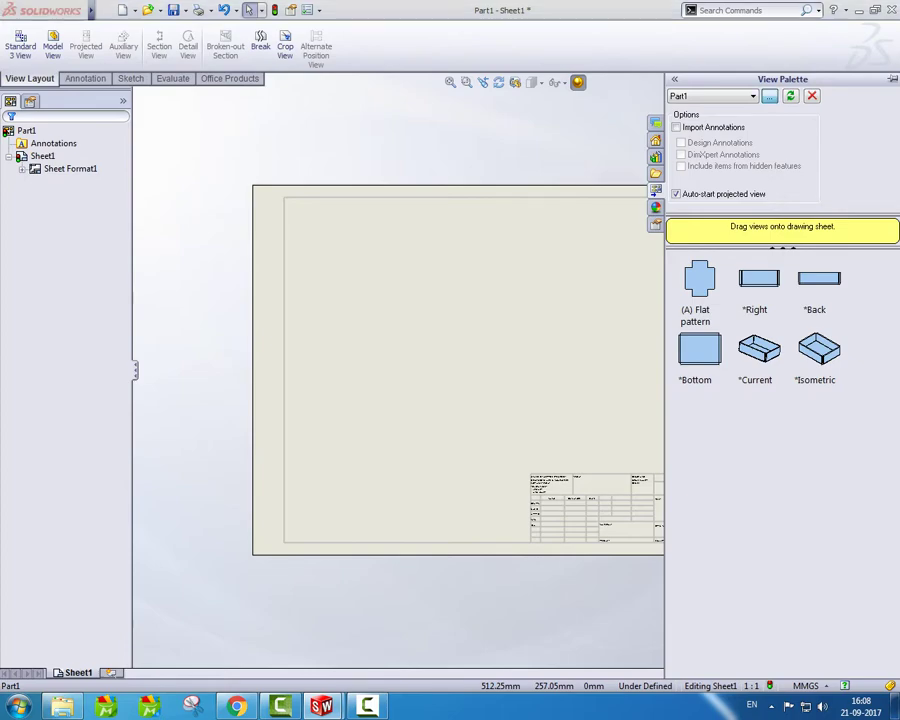
key("ctrl+o")
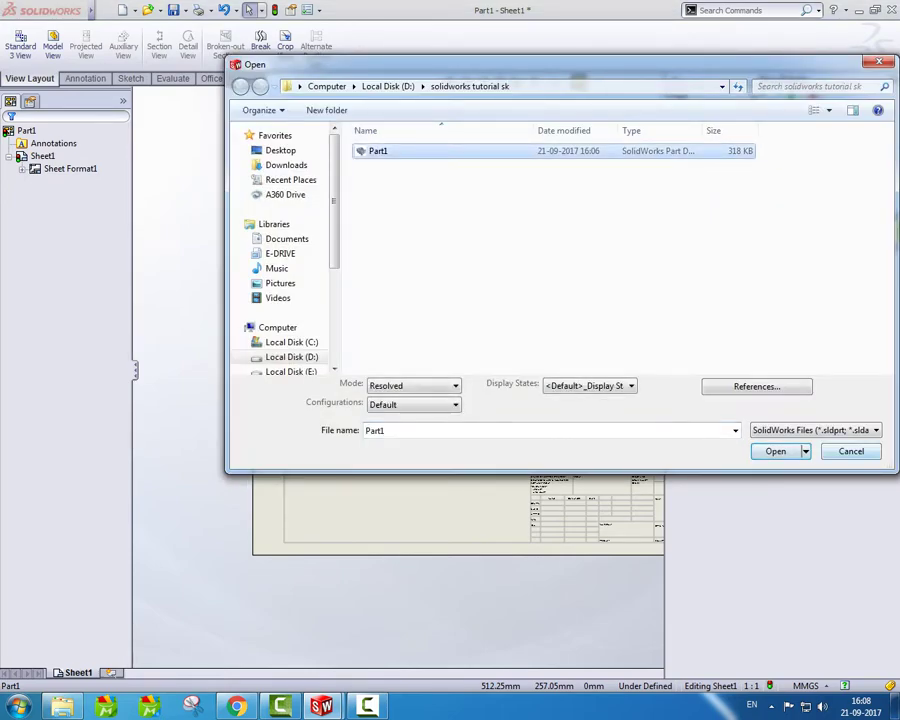
key("Return")
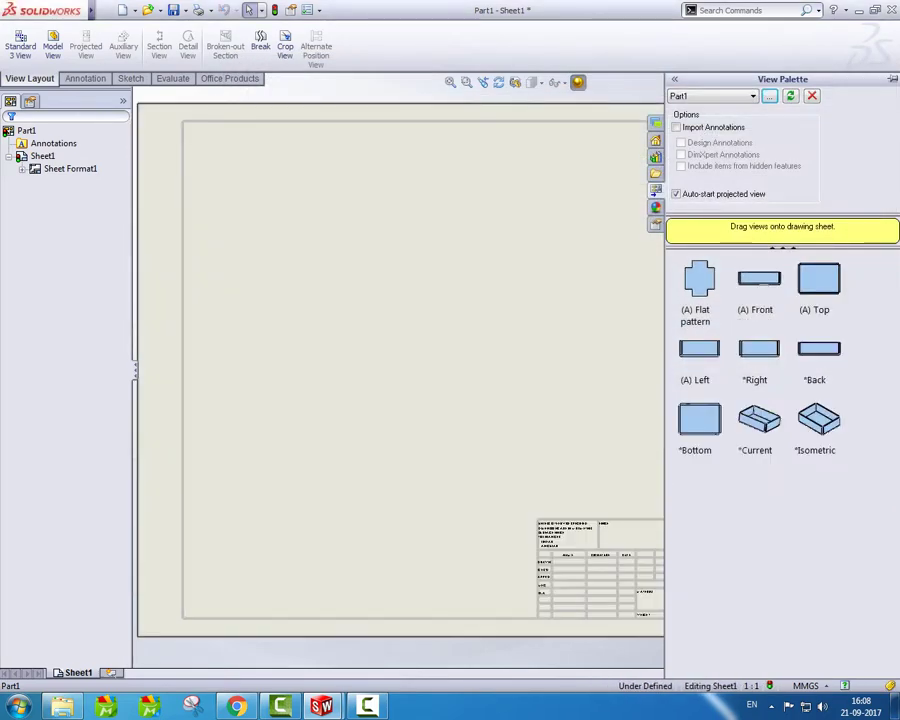
Step: Drag (A) Front onto the sheet, project a side view to its right, and add an isometric above
left_click_drag(759, 278, 349, 325)
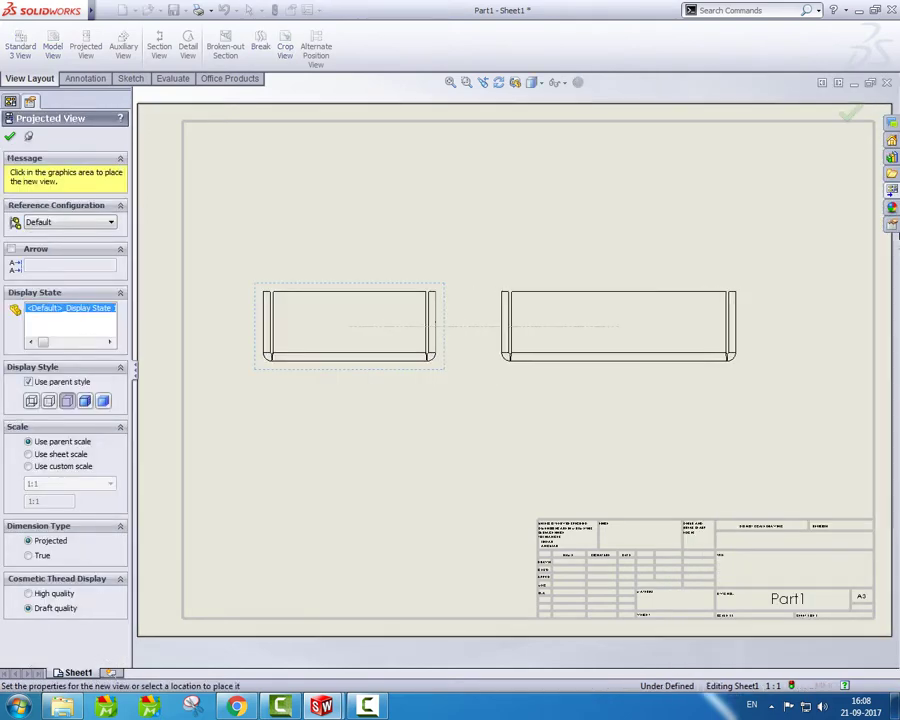
left_click(618, 325)
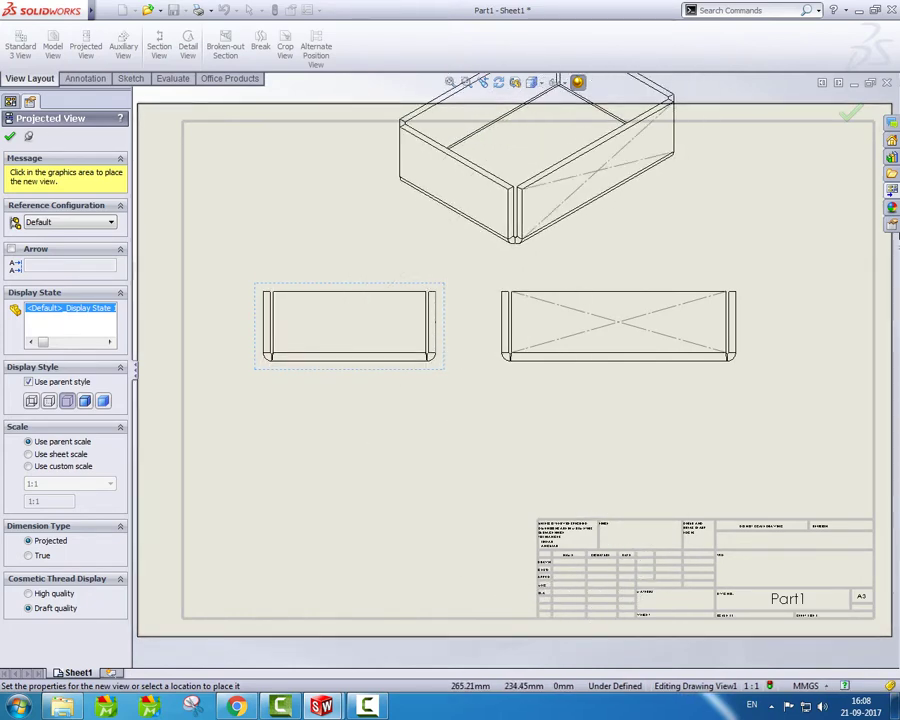
left_click(536, 158)
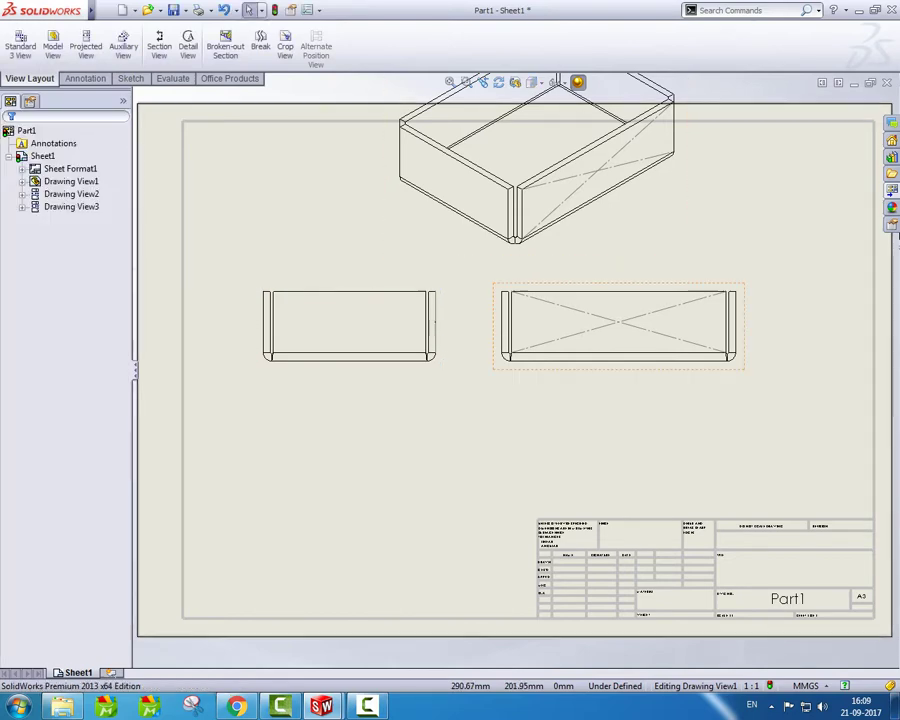